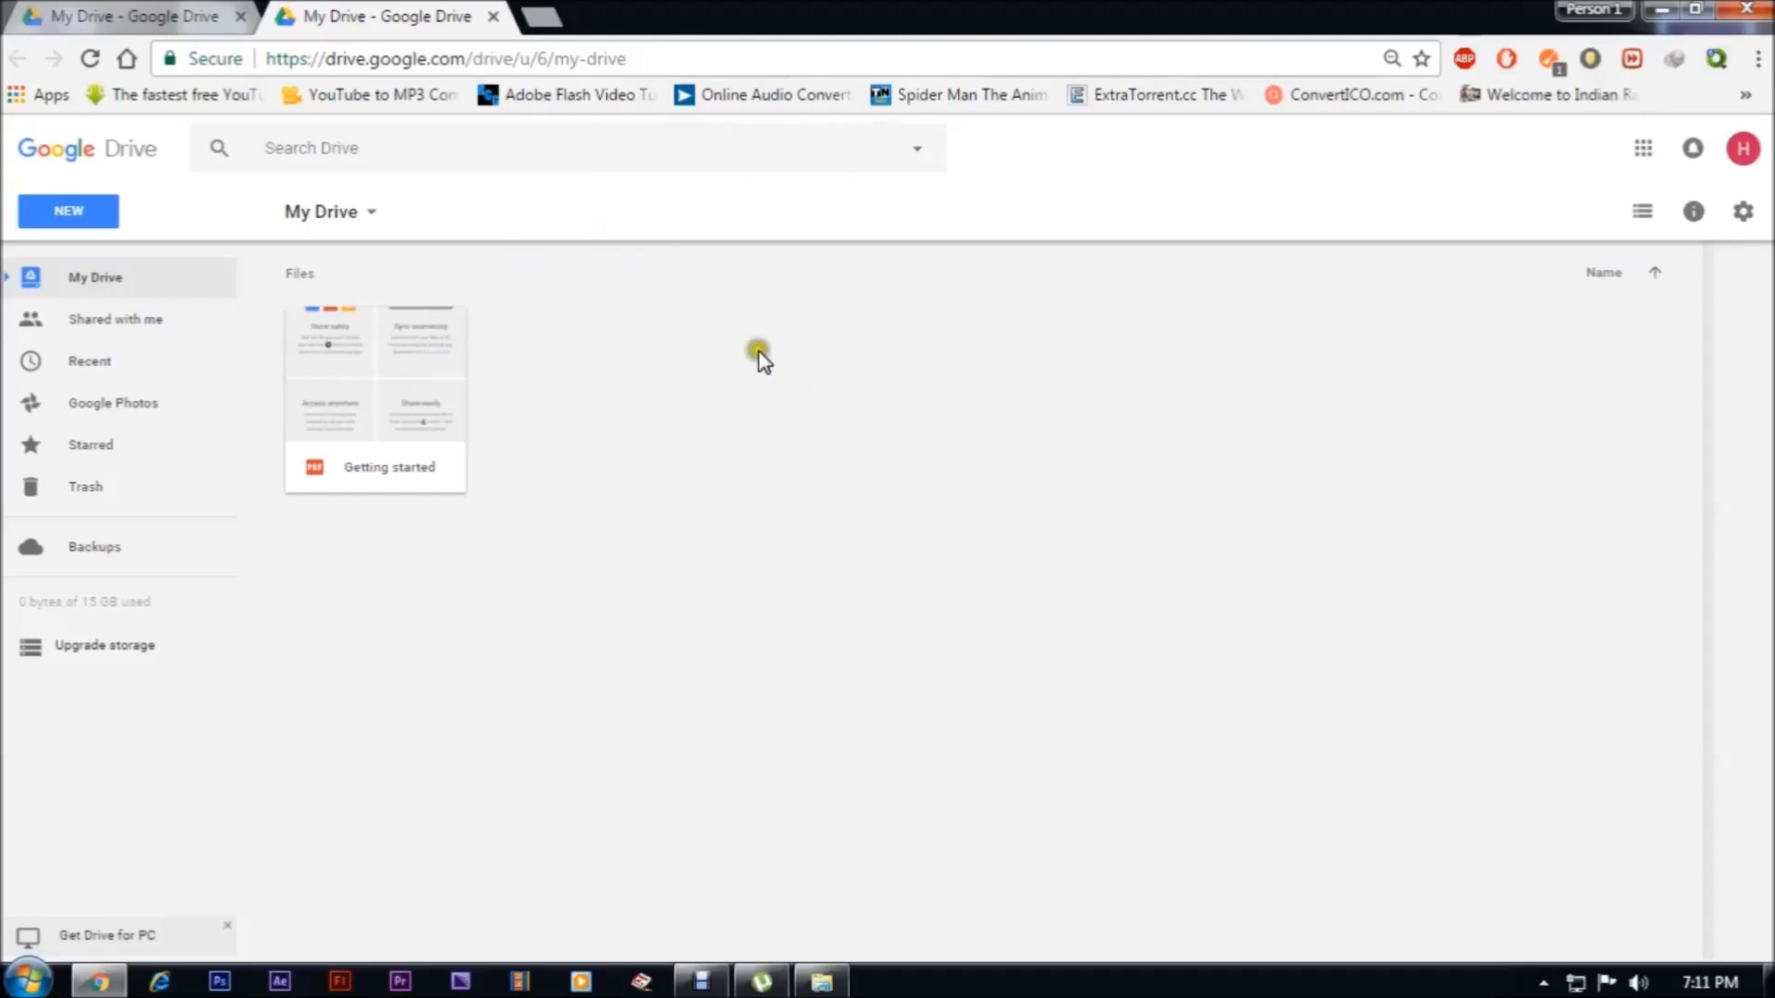
Upload the HTDI image from drive E: as a single file into My Drive
click(86, 213)
click(134, 314)
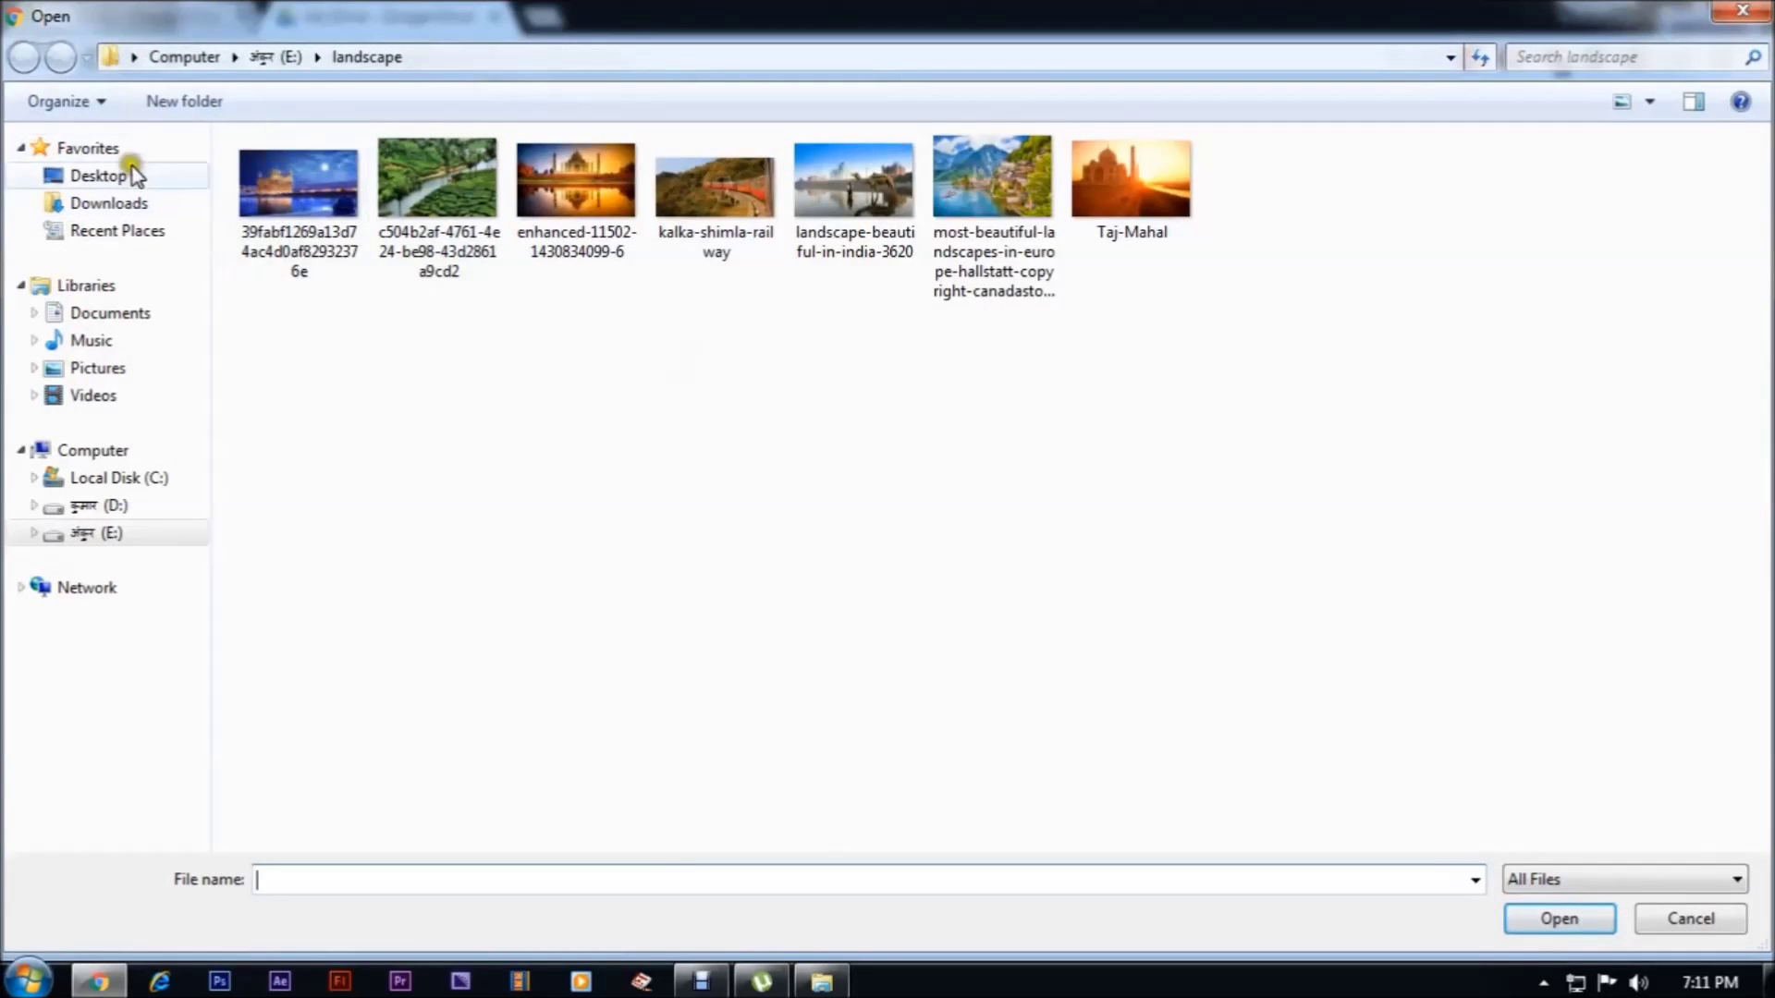
click(263, 58)
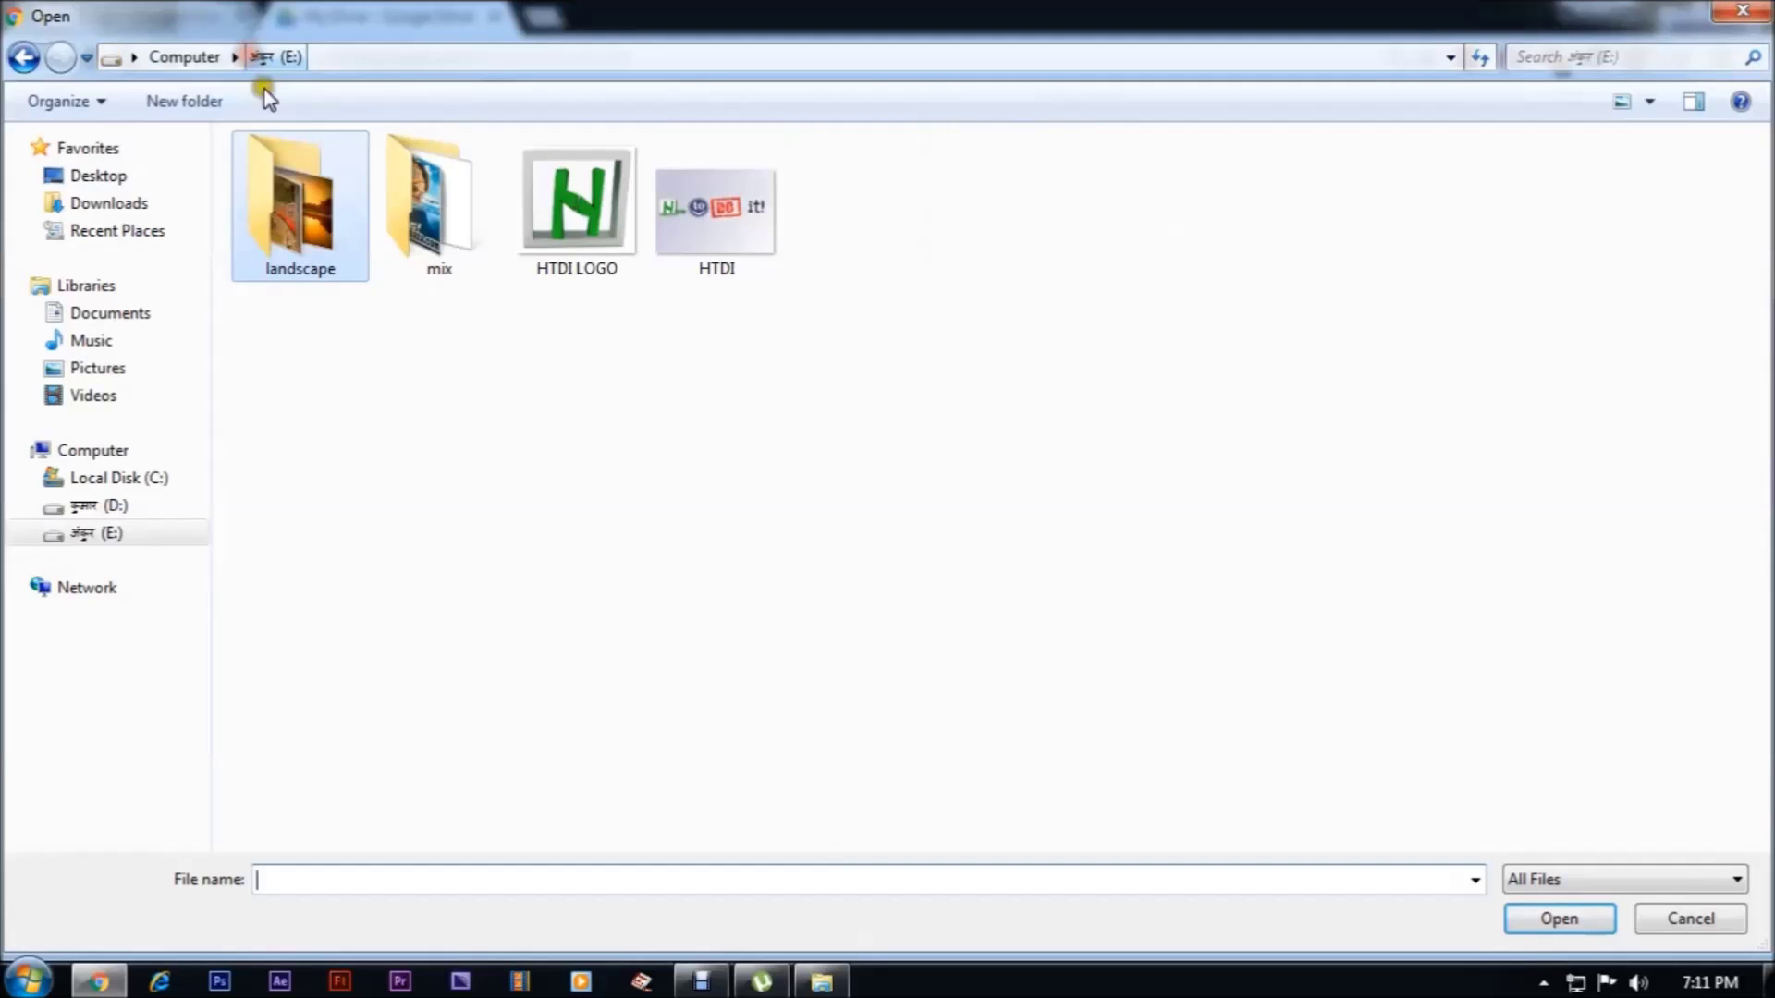
double_click(677, 236)
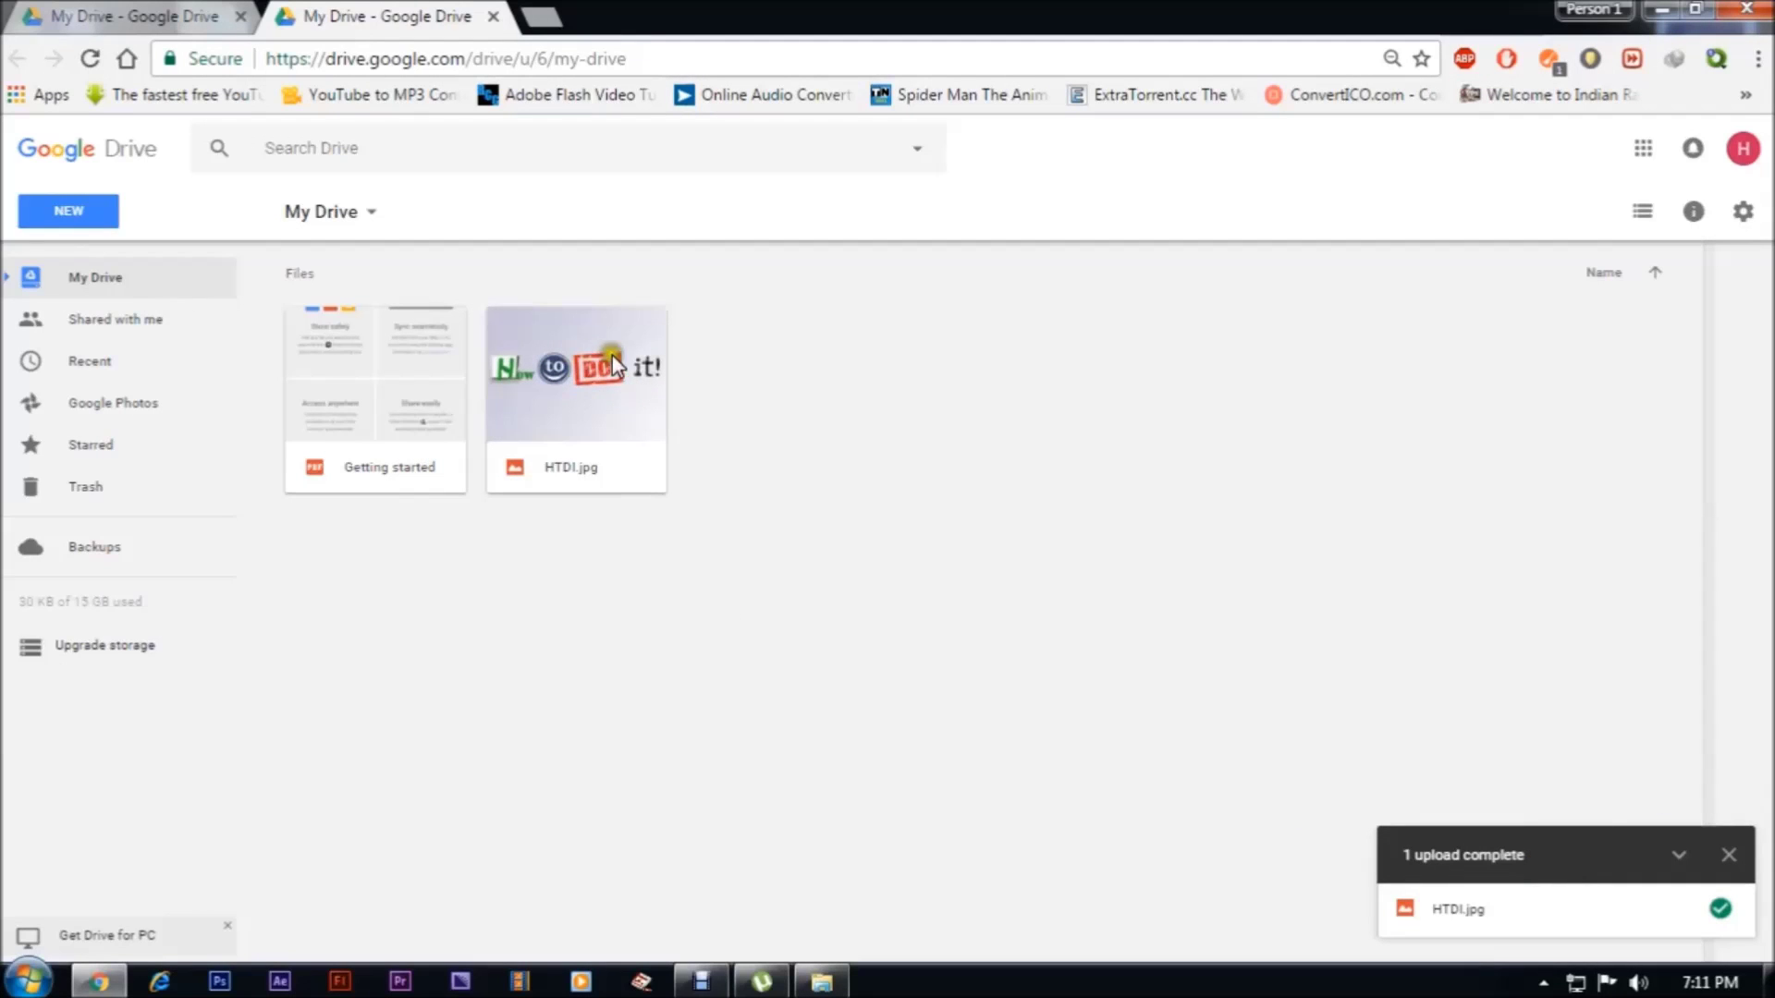
Choose the landscape folder on drive E: as a folder upload and confirm it
click(65, 218)
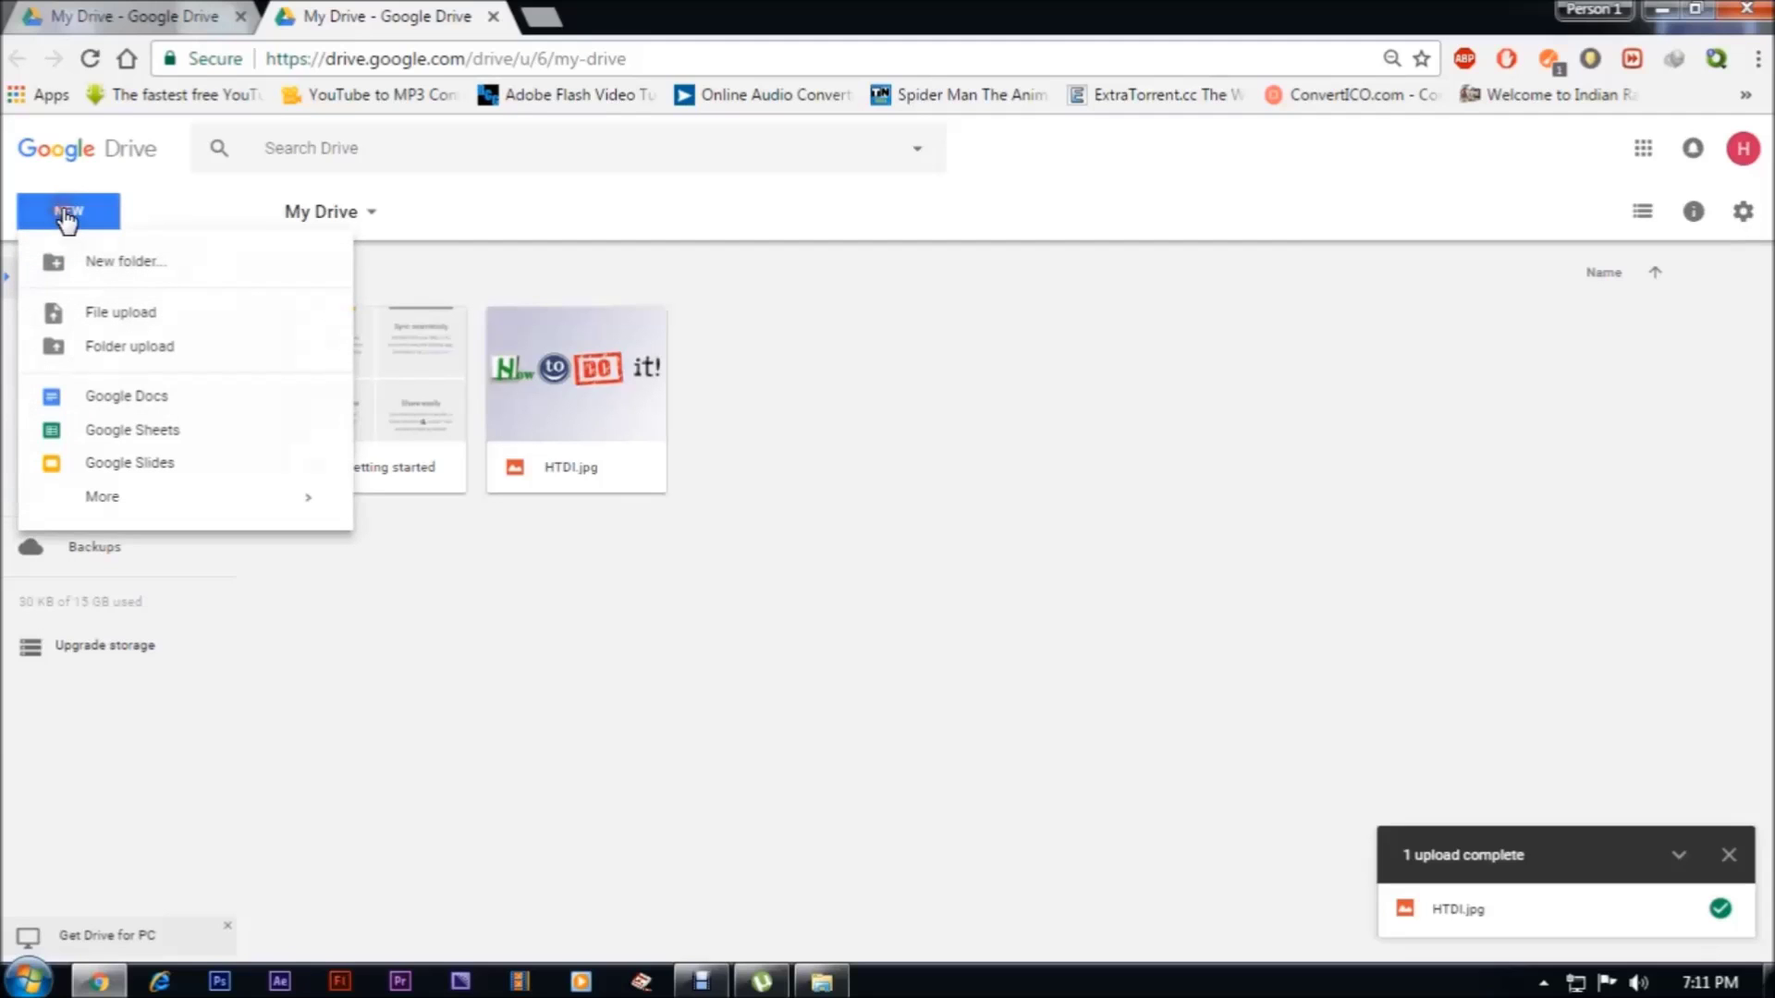
click(103, 346)
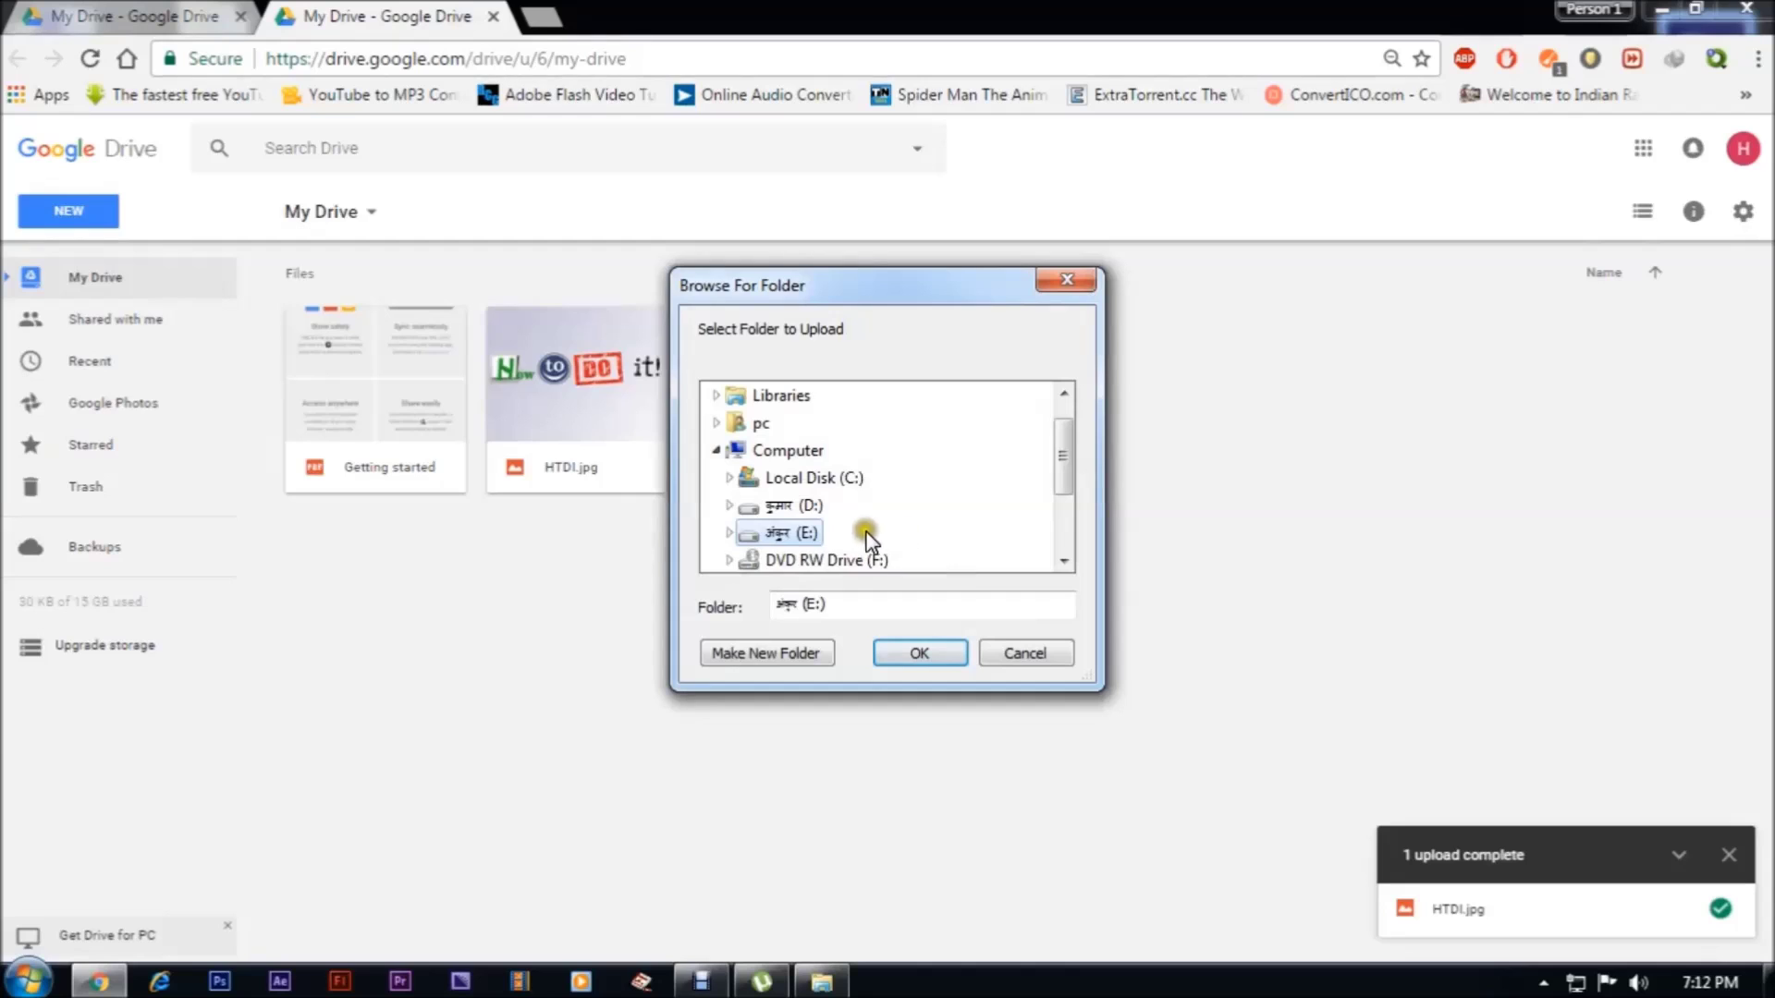
click(730, 534)
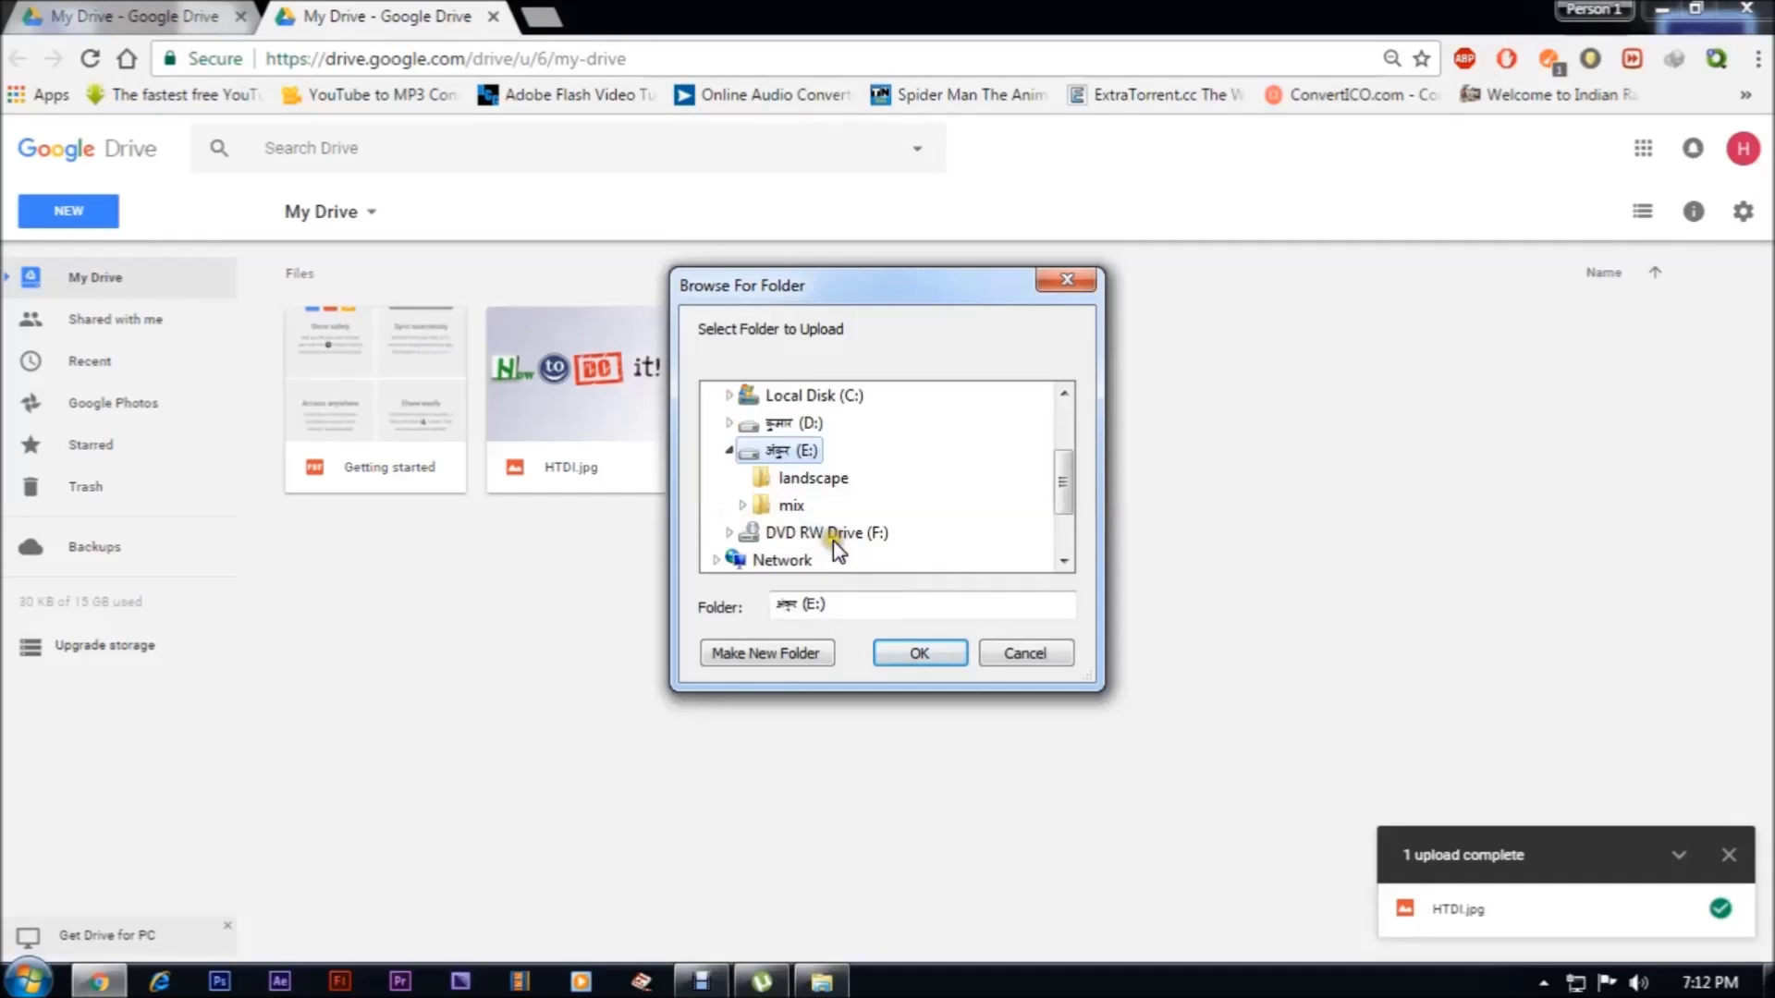
click(801, 477)
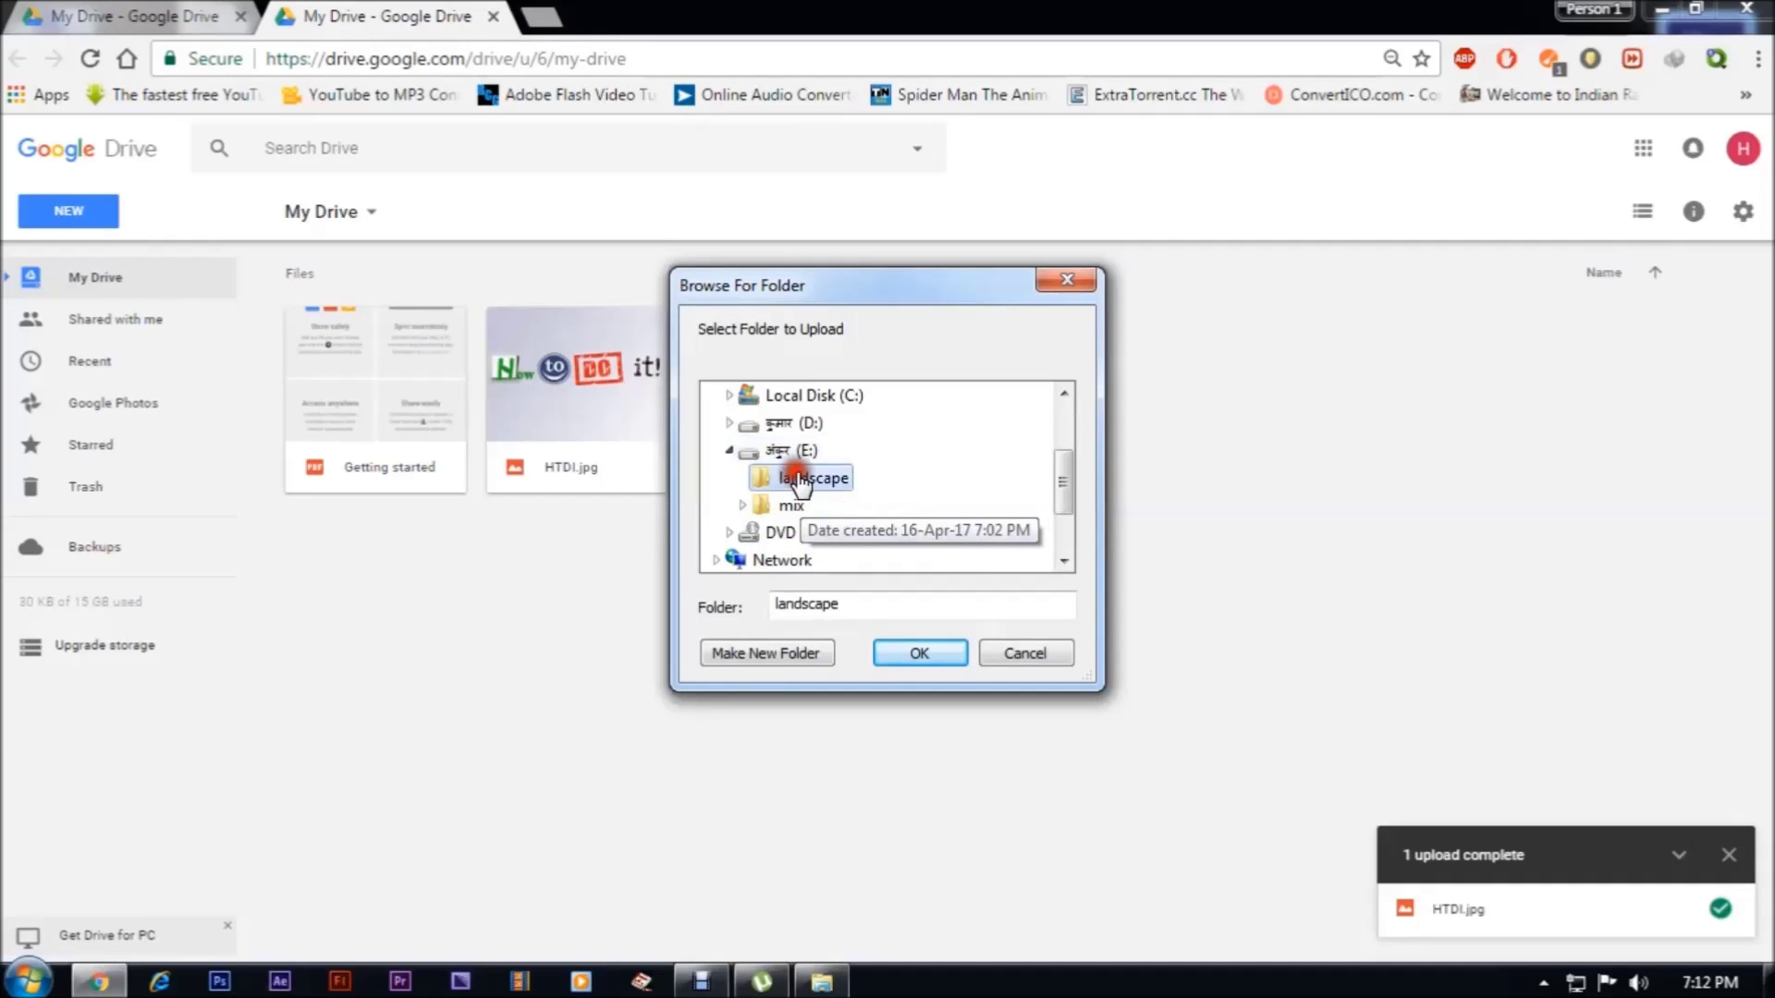
click(901, 653)
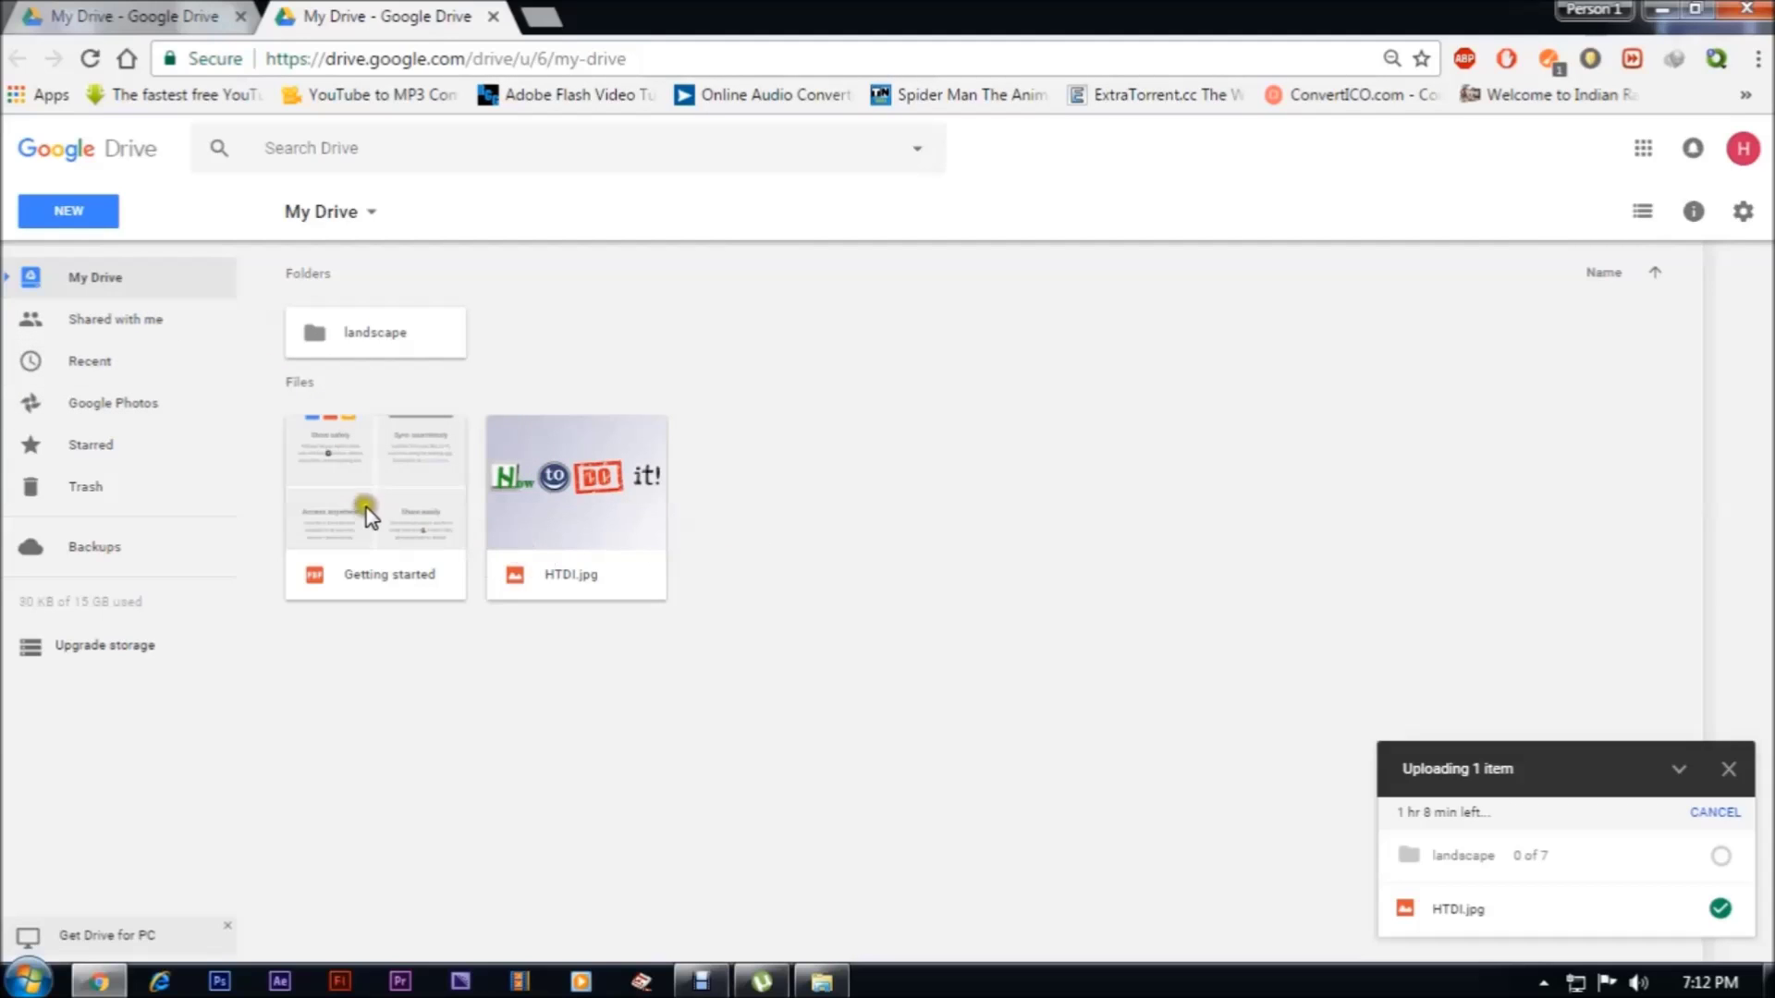
Send HTDI.jpg's share invitation to the second account's e-mail, then preview the image
right_click(568, 473)
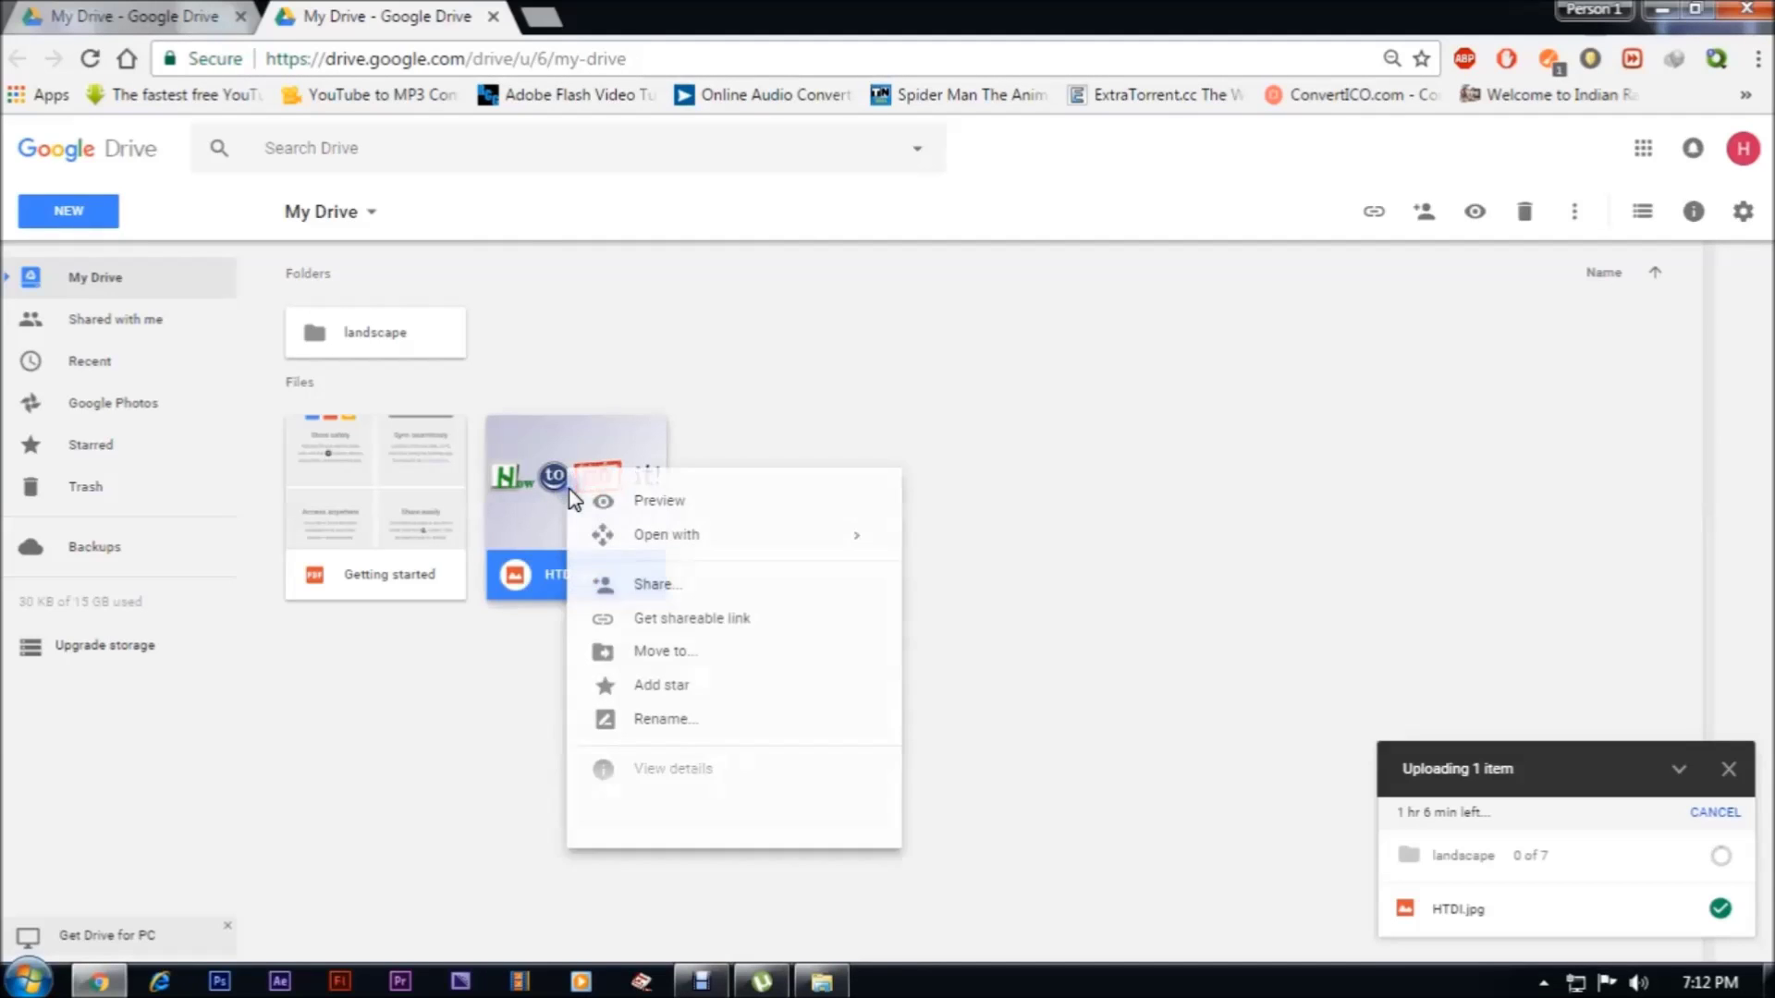
click(684, 585)
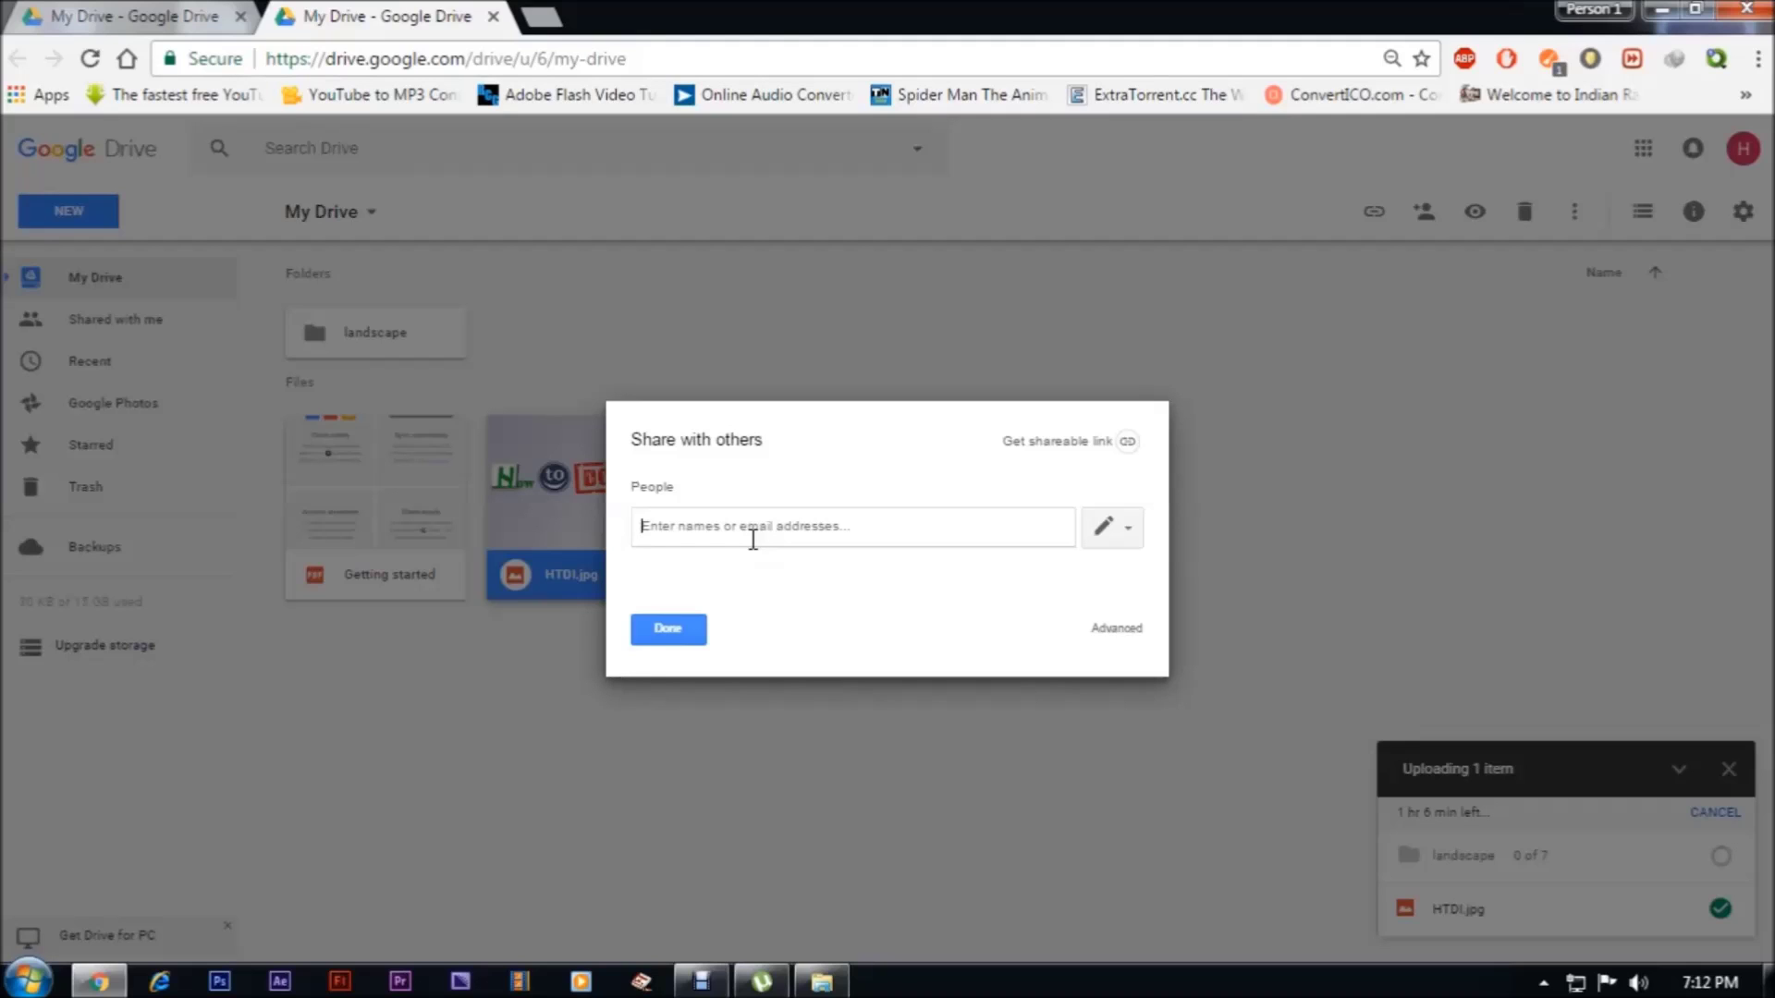
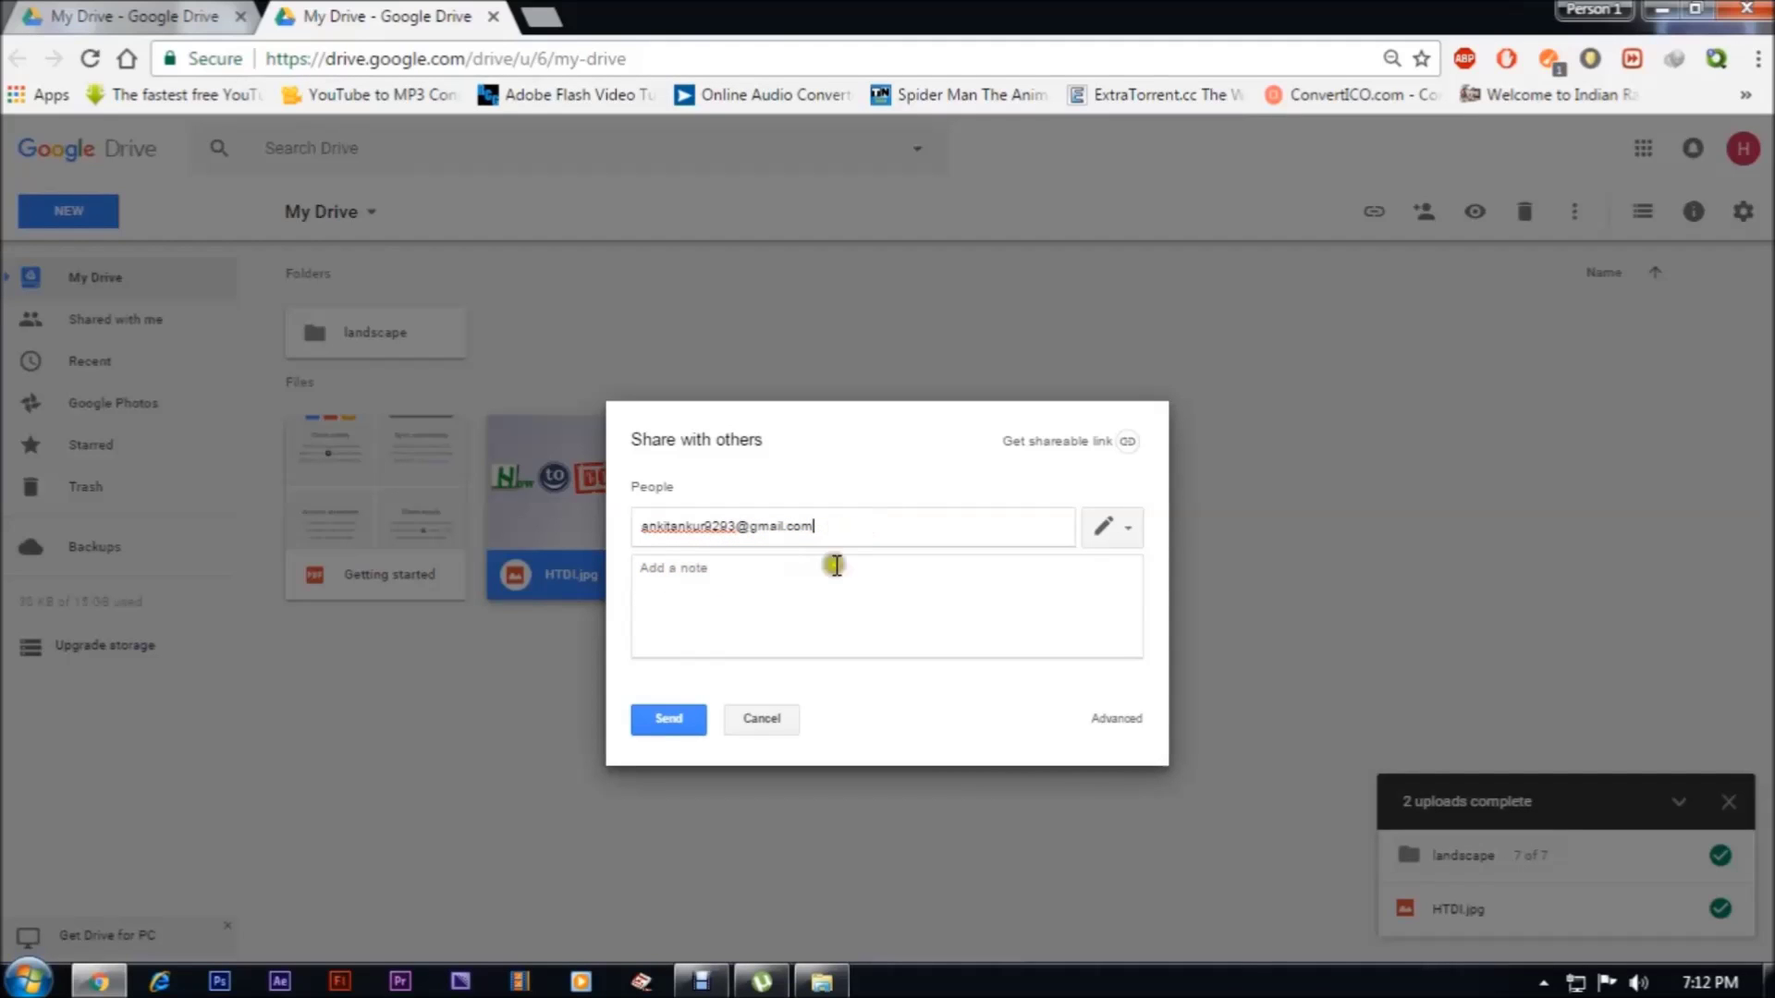
click(678, 723)
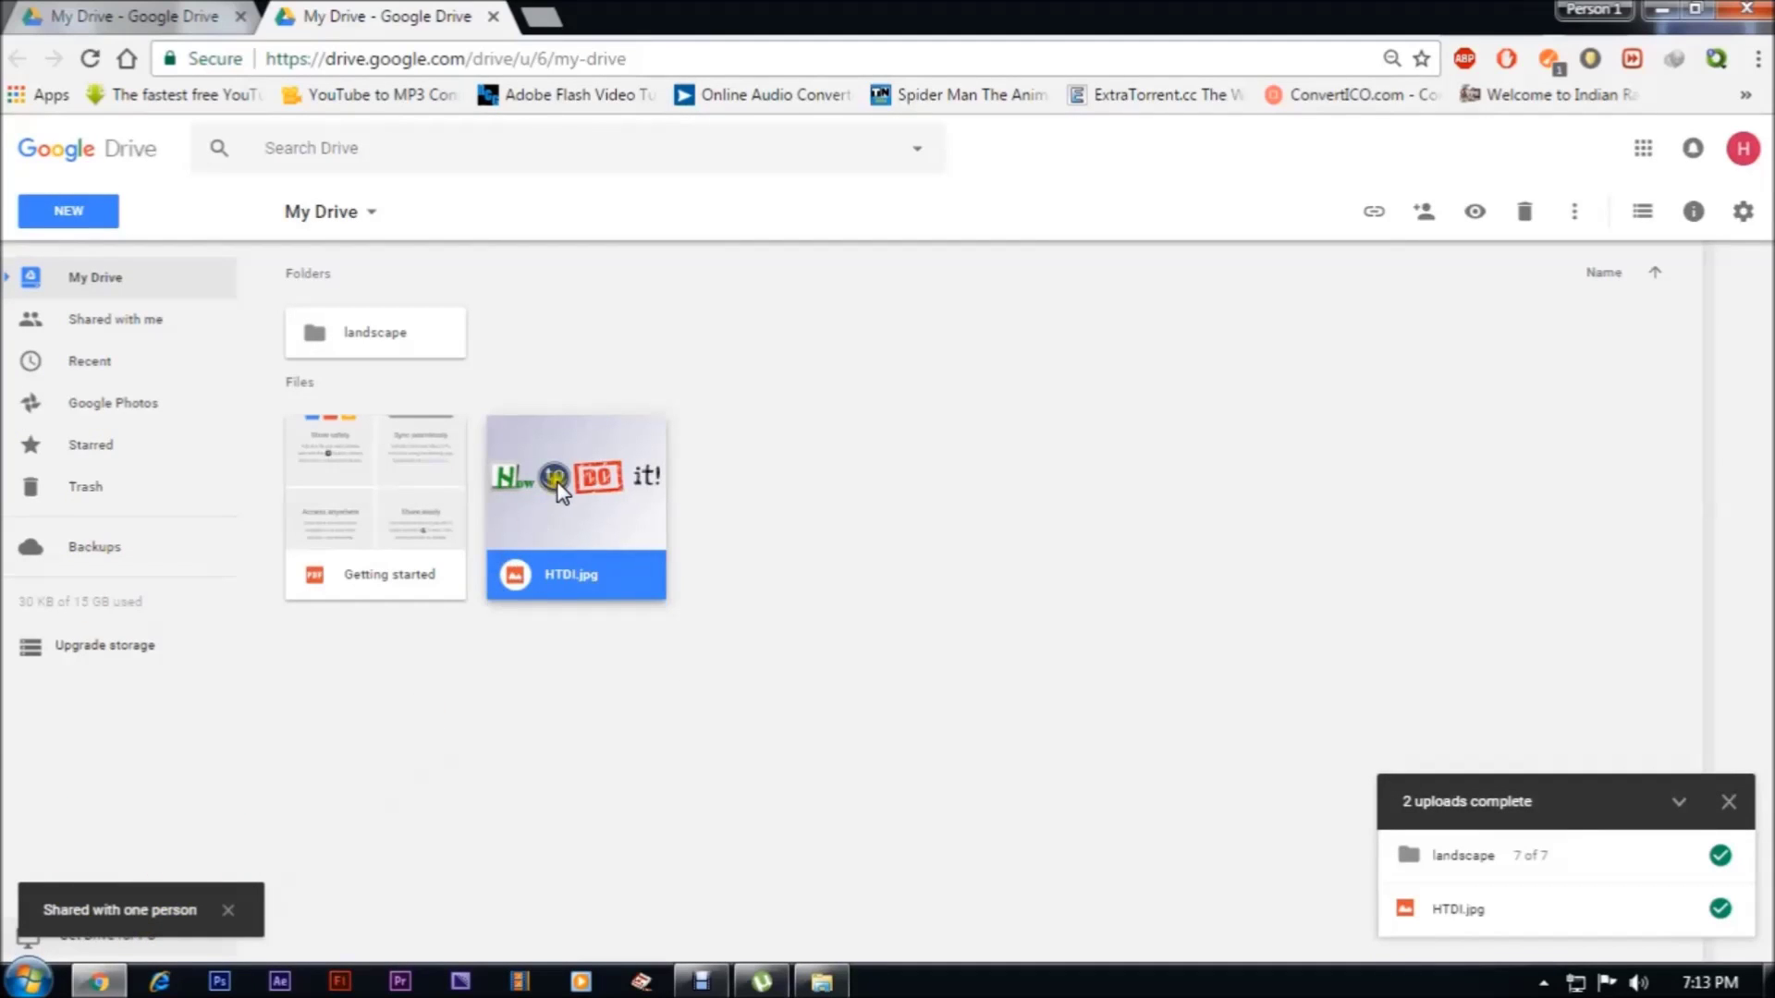
double_click(591, 504)
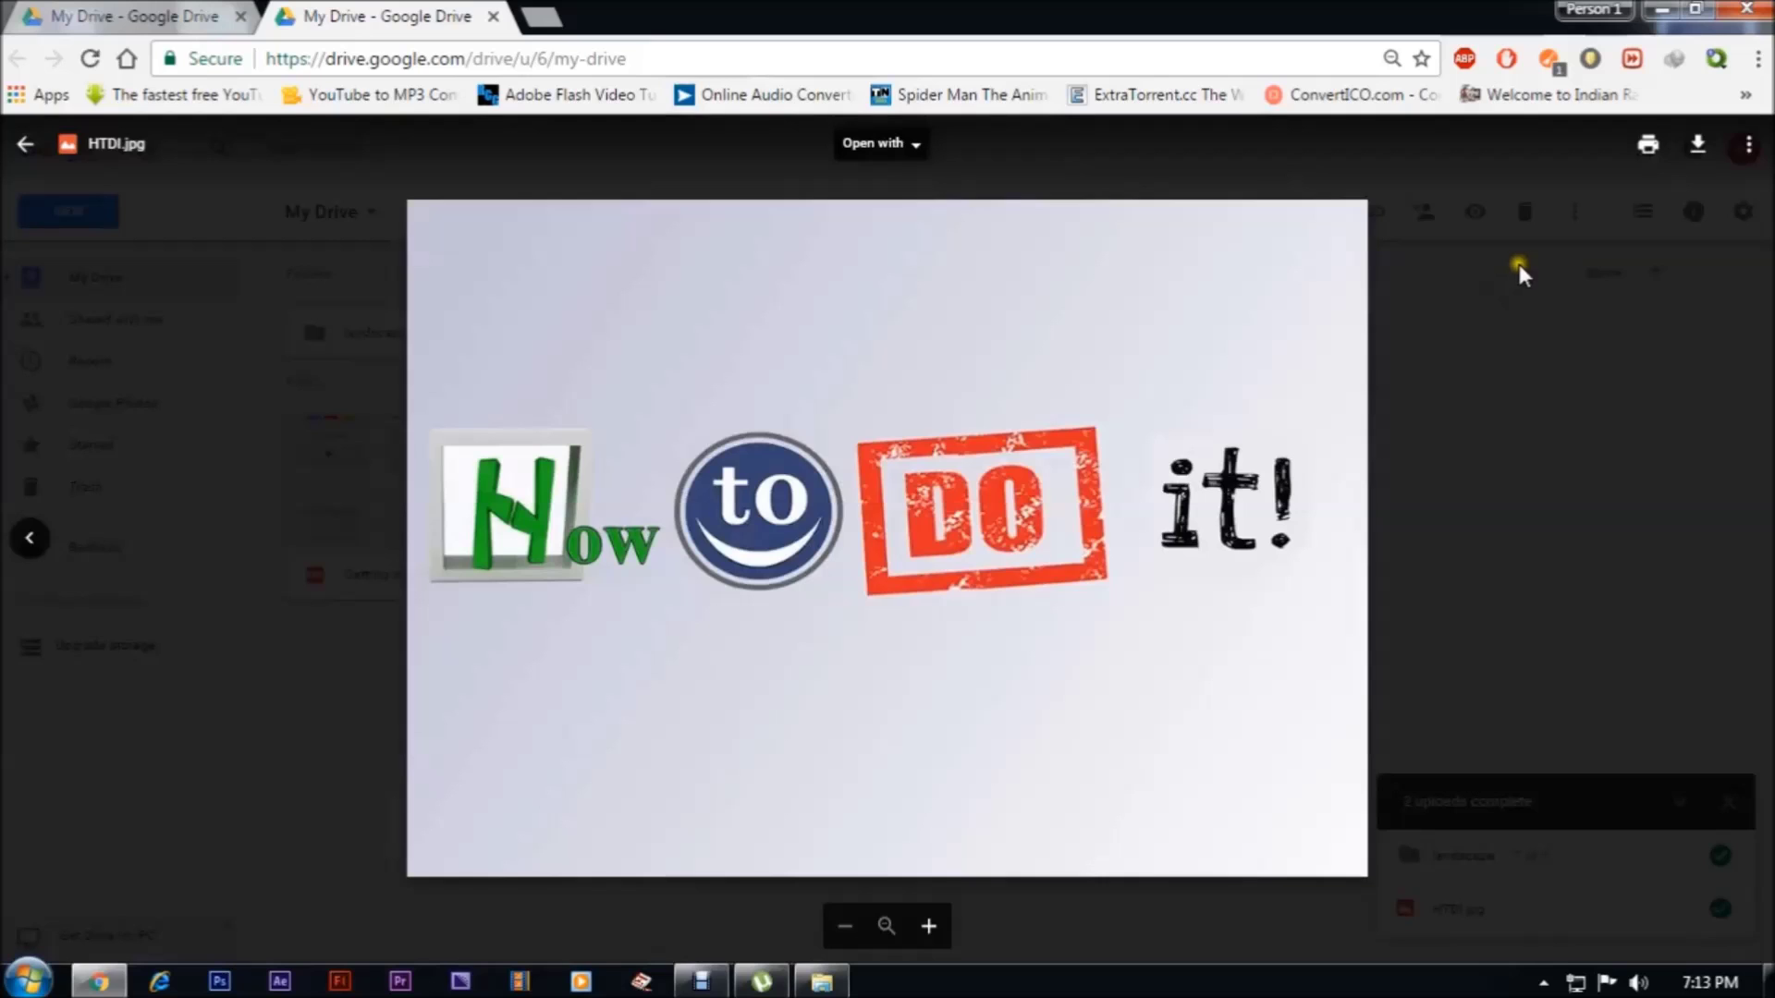
Close the HTDI.jpg preview and switch to the tab signed in to the second account
click(1475, 362)
right_click(600, 474)
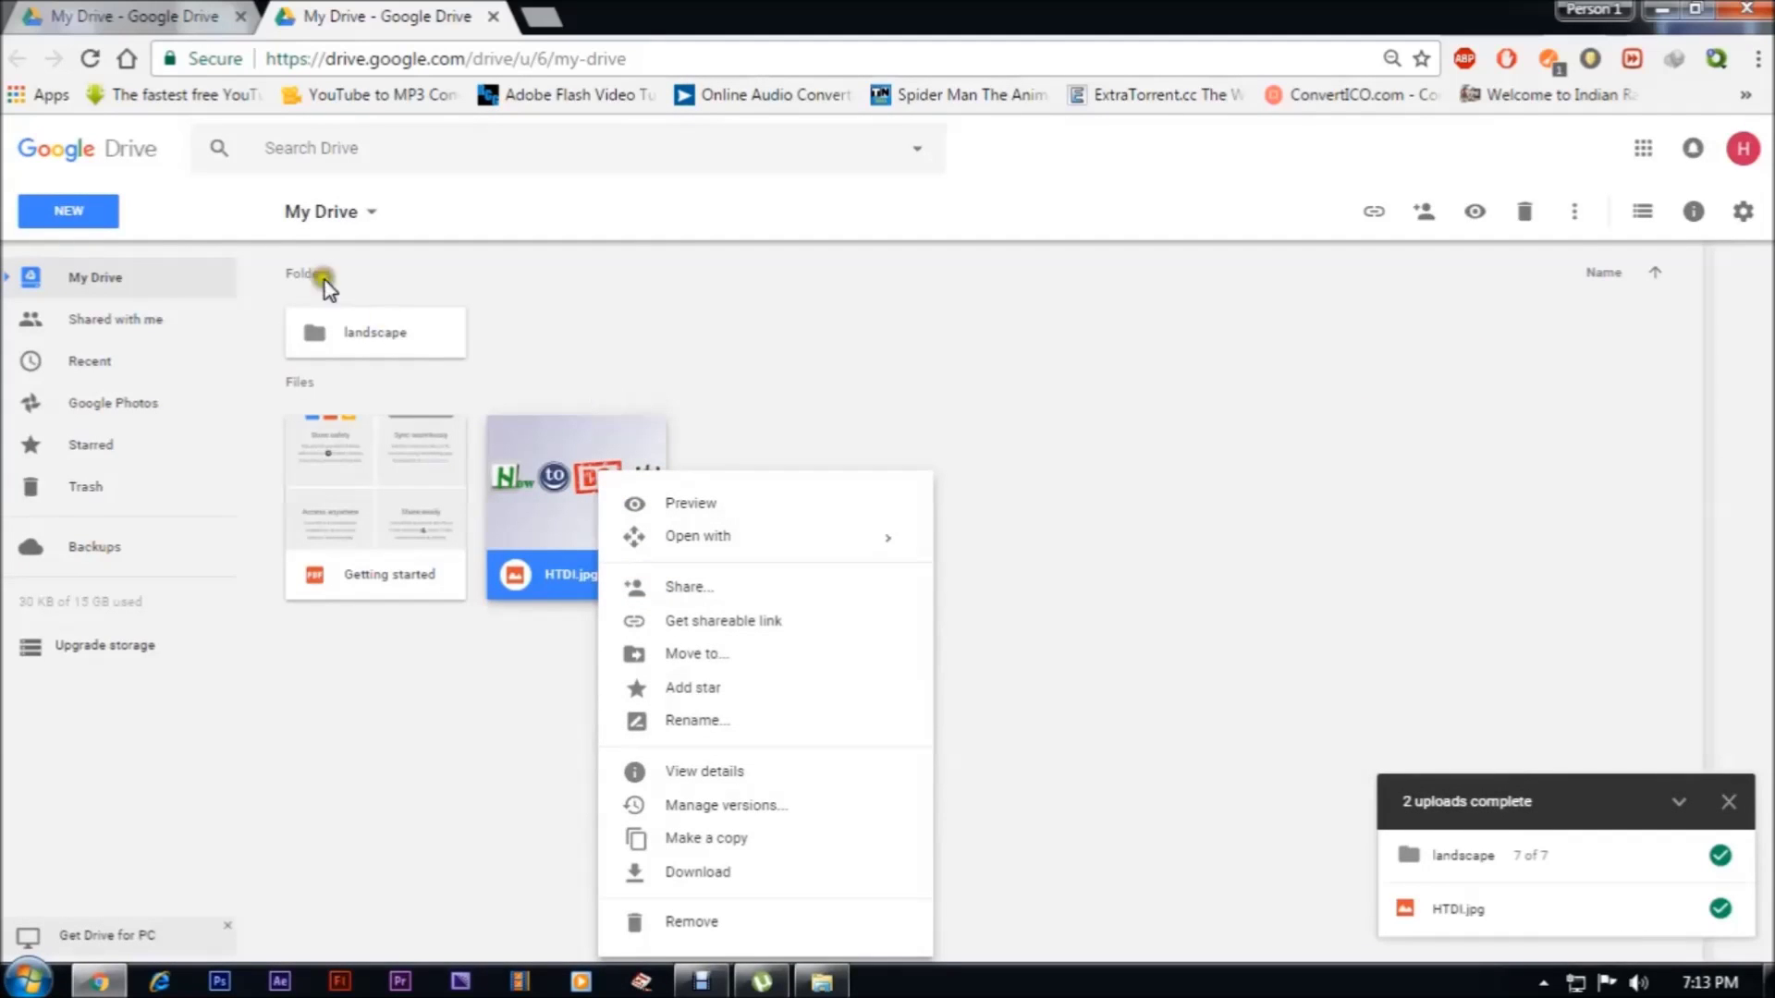
click(150, 19)
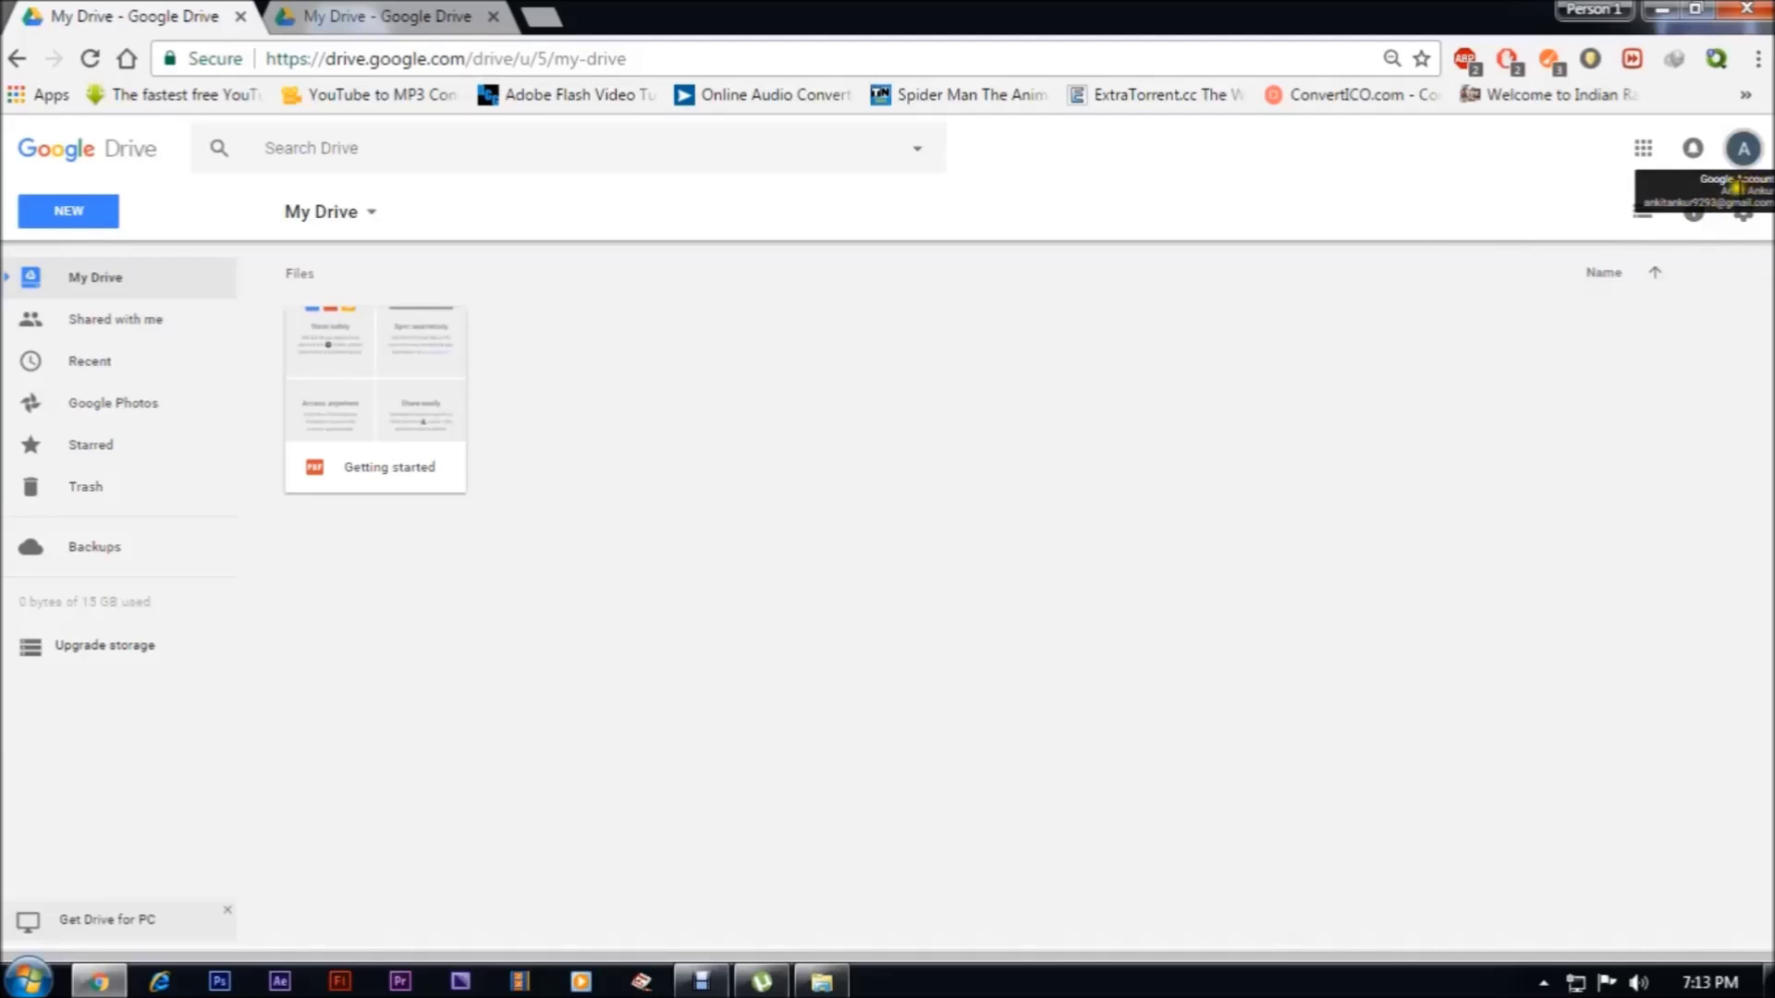
Open the second account's Shared with me and preview the shared HTDI.jpg
click(116, 323)
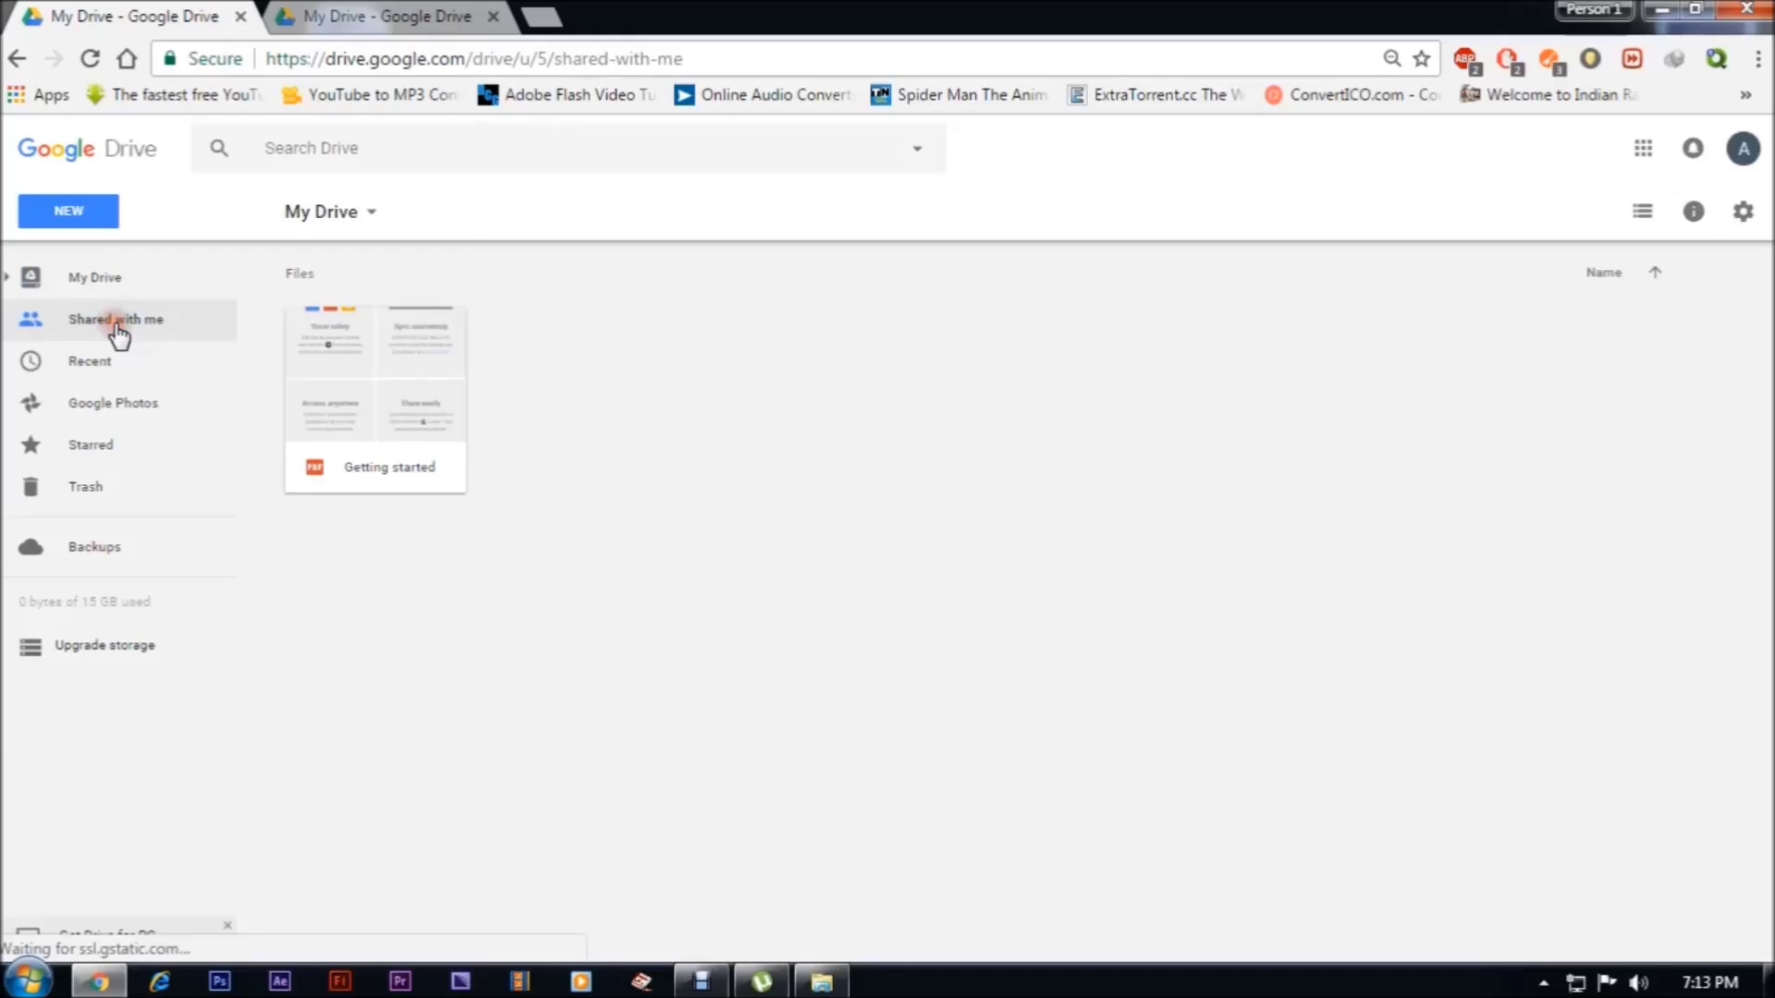
double_click(375, 397)
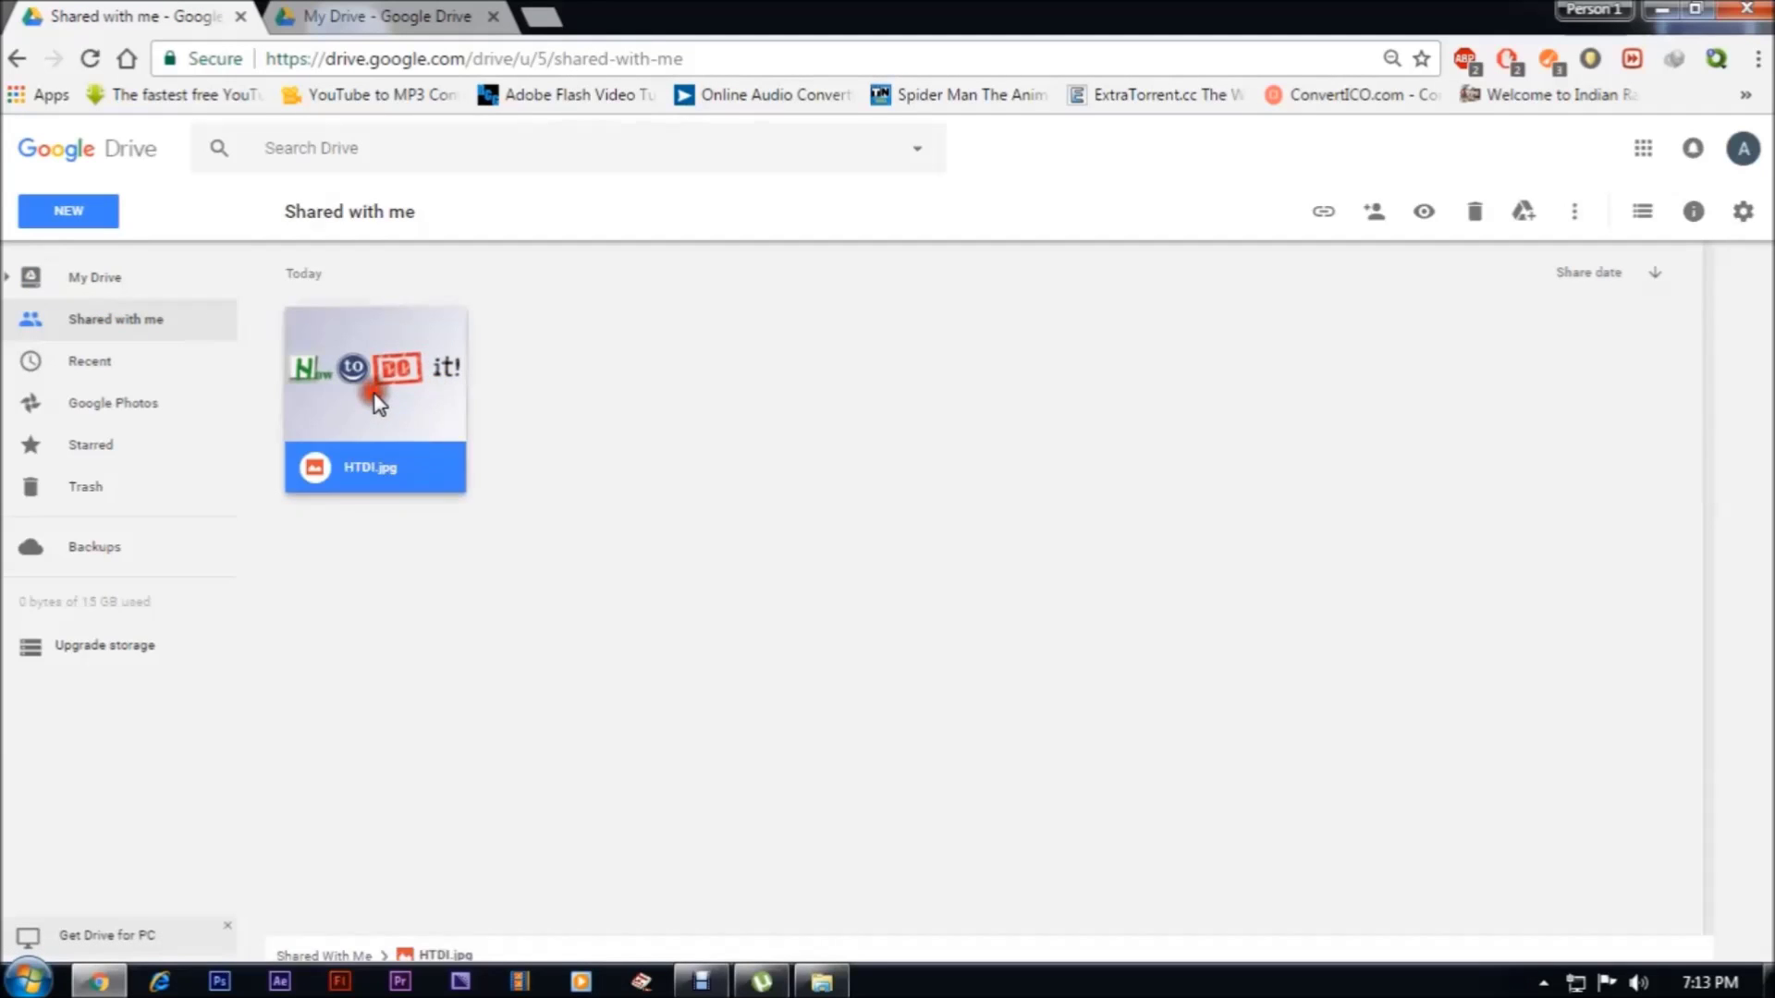
click(1573, 364)
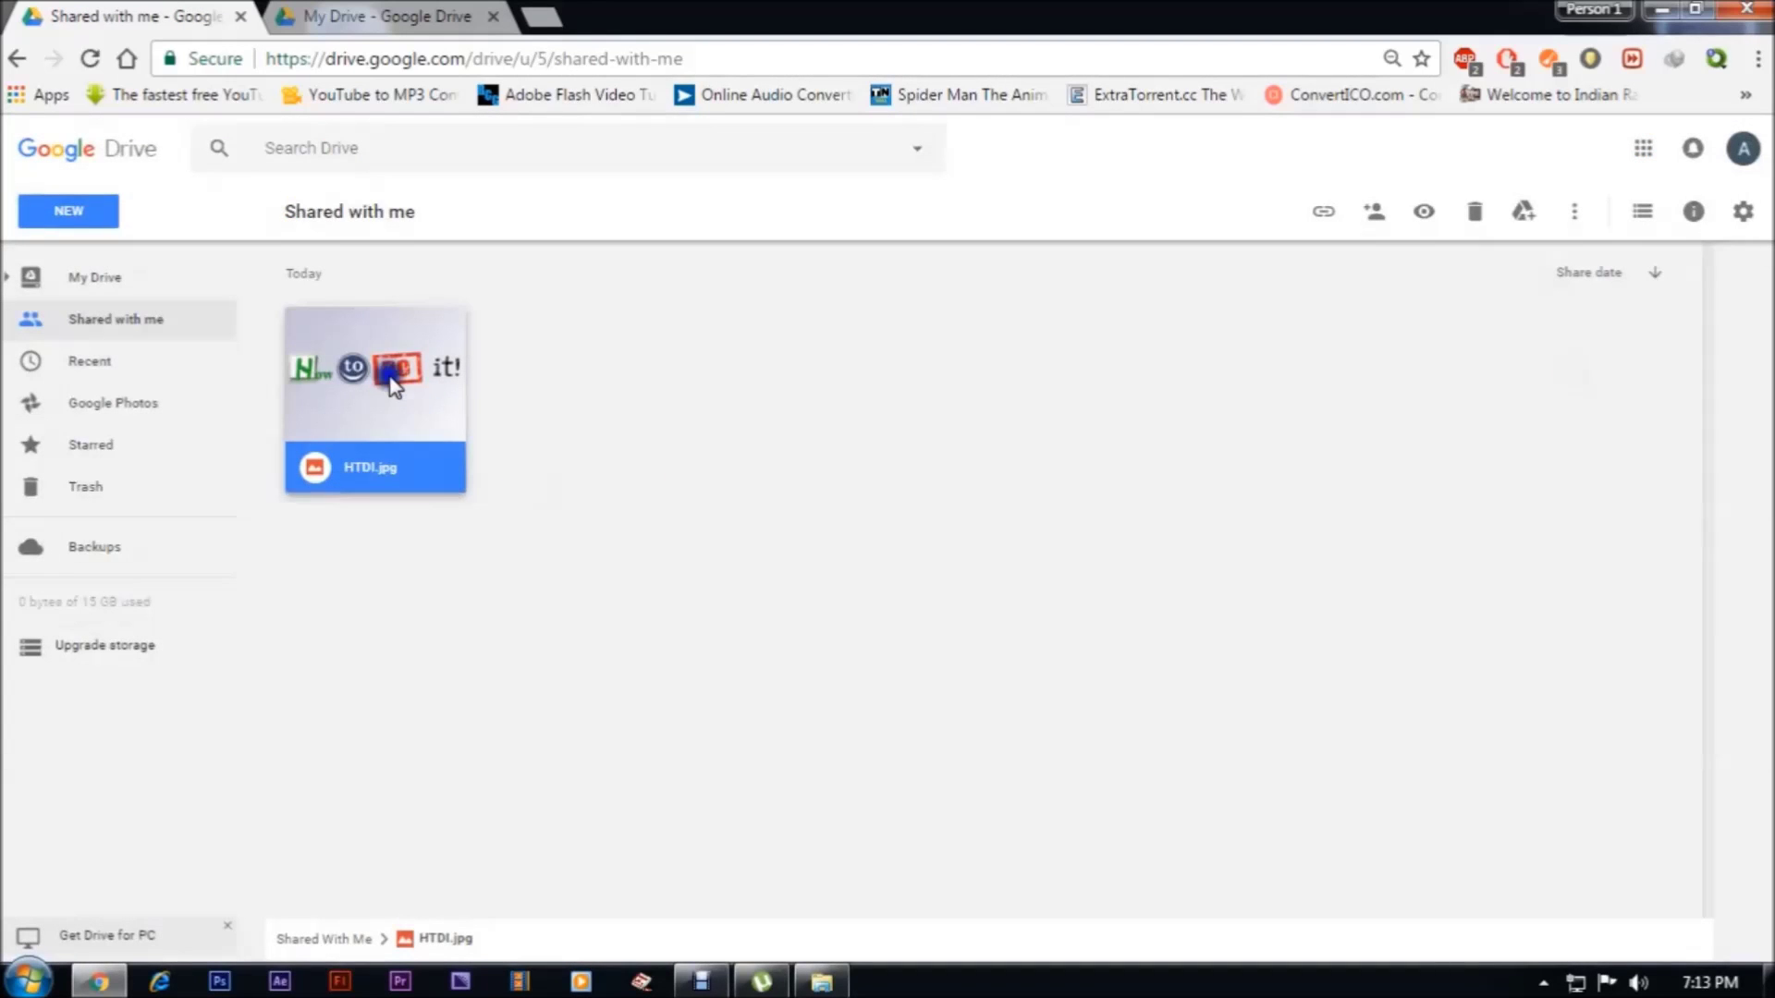
View the shared HTDI.jpg's details and activity, then return to the owner's My Drive tab
right_click(393, 378)
click(427, 407)
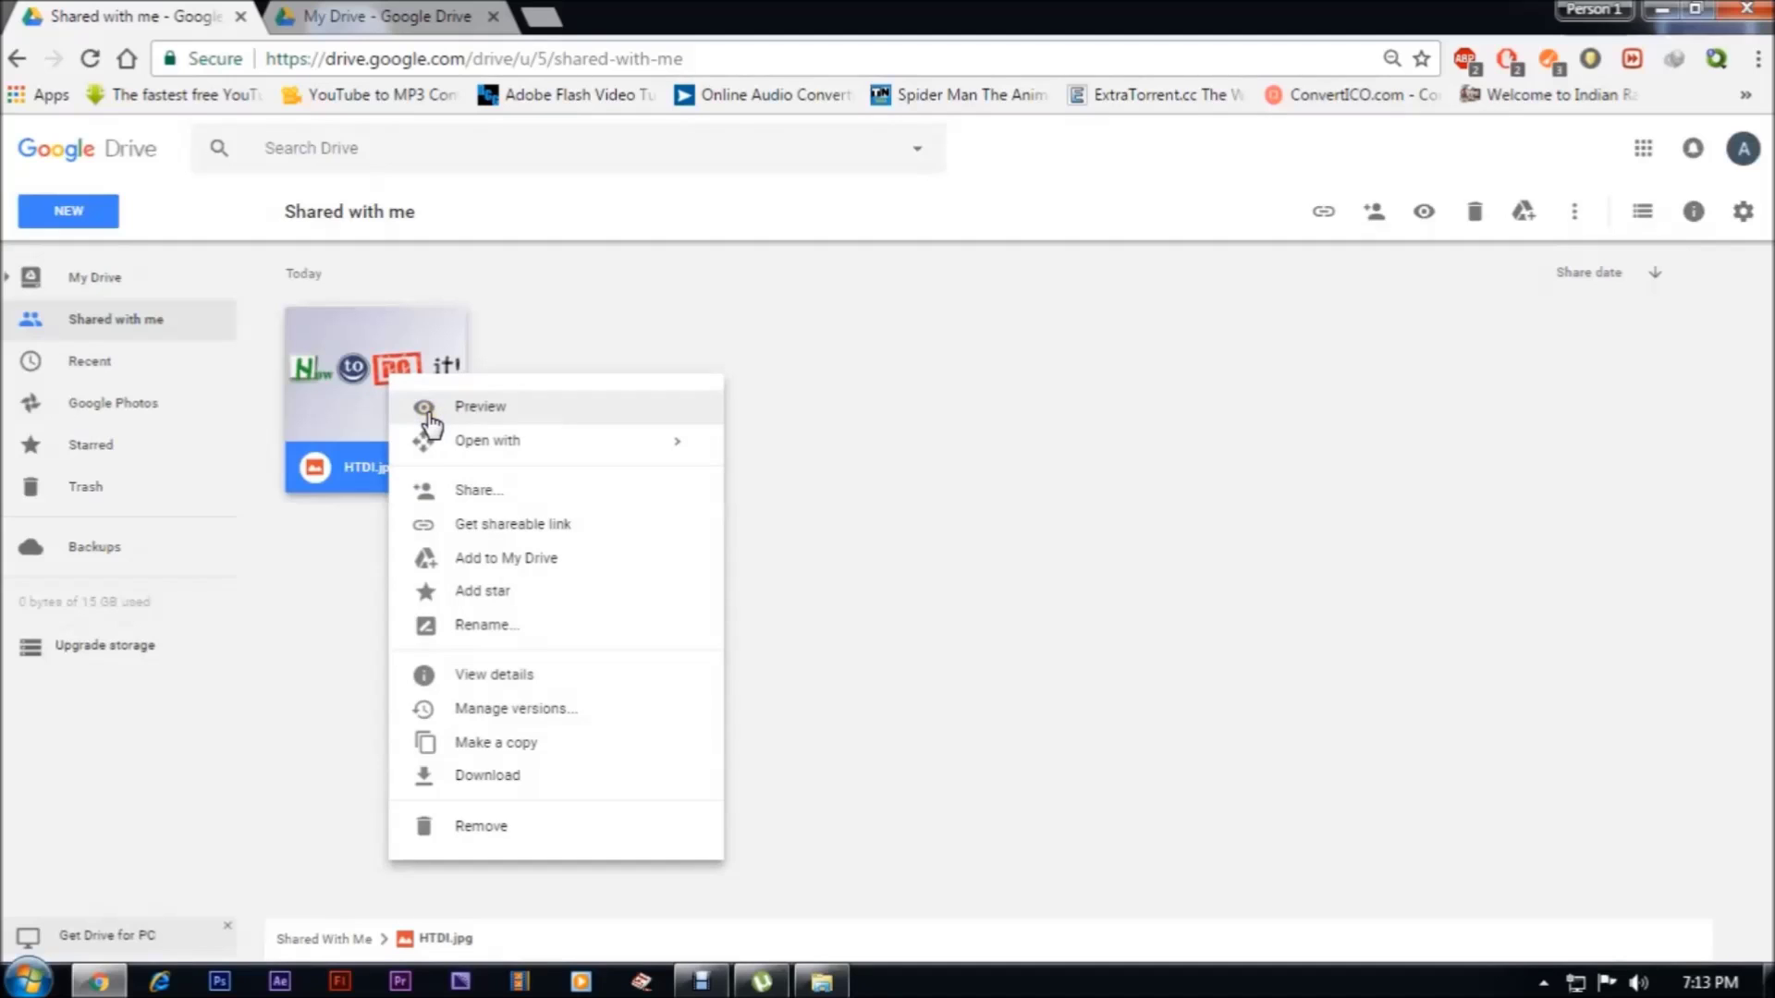
click(499, 674)
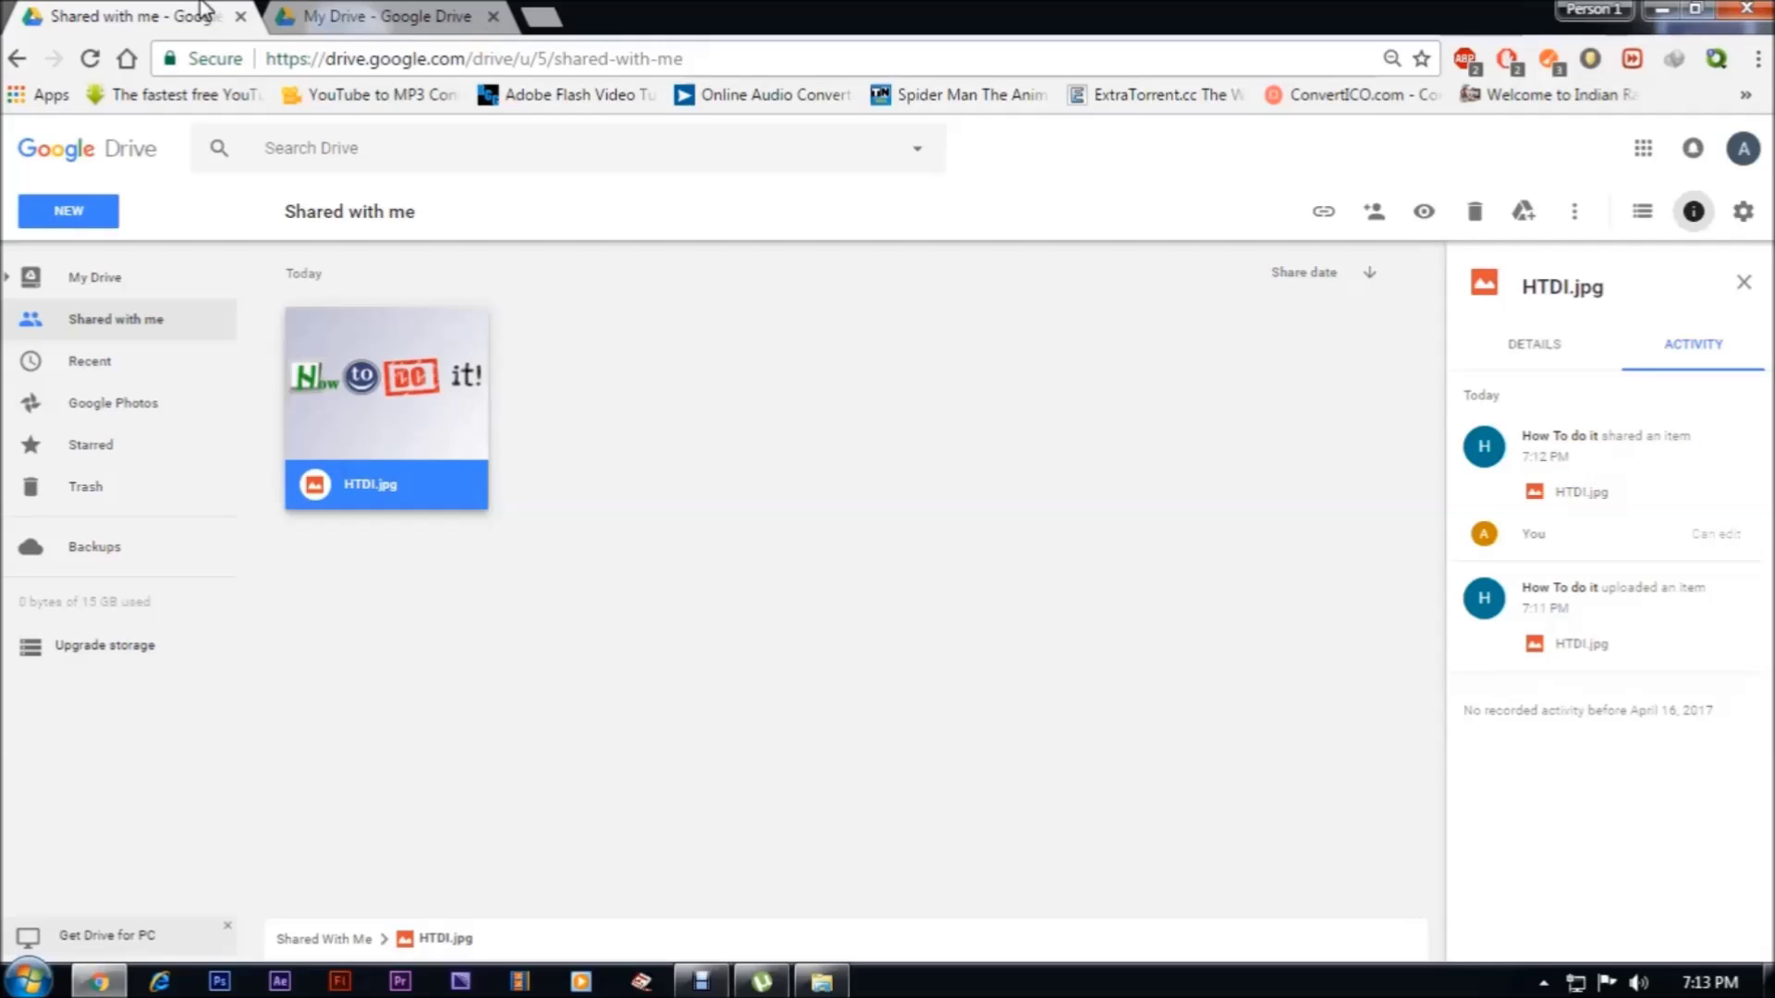
click(310, 11)
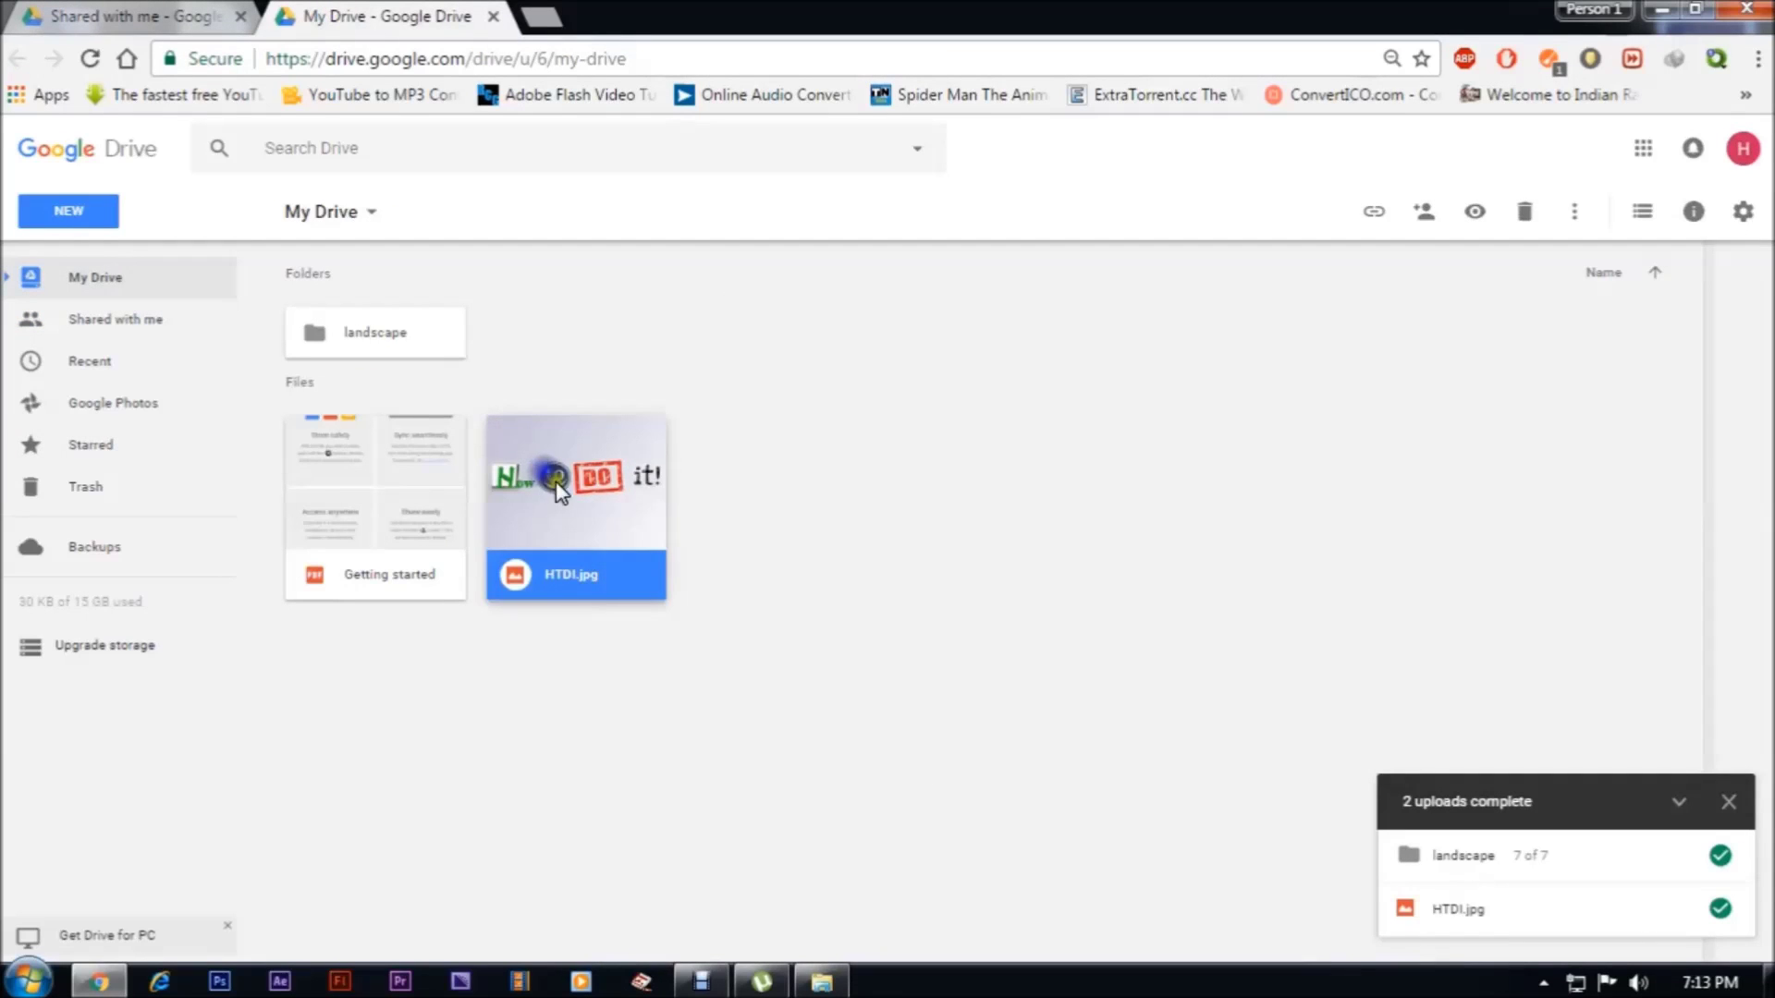
Show HTDI.jpg's details pane with its file info and who has access
right_click(551, 477)
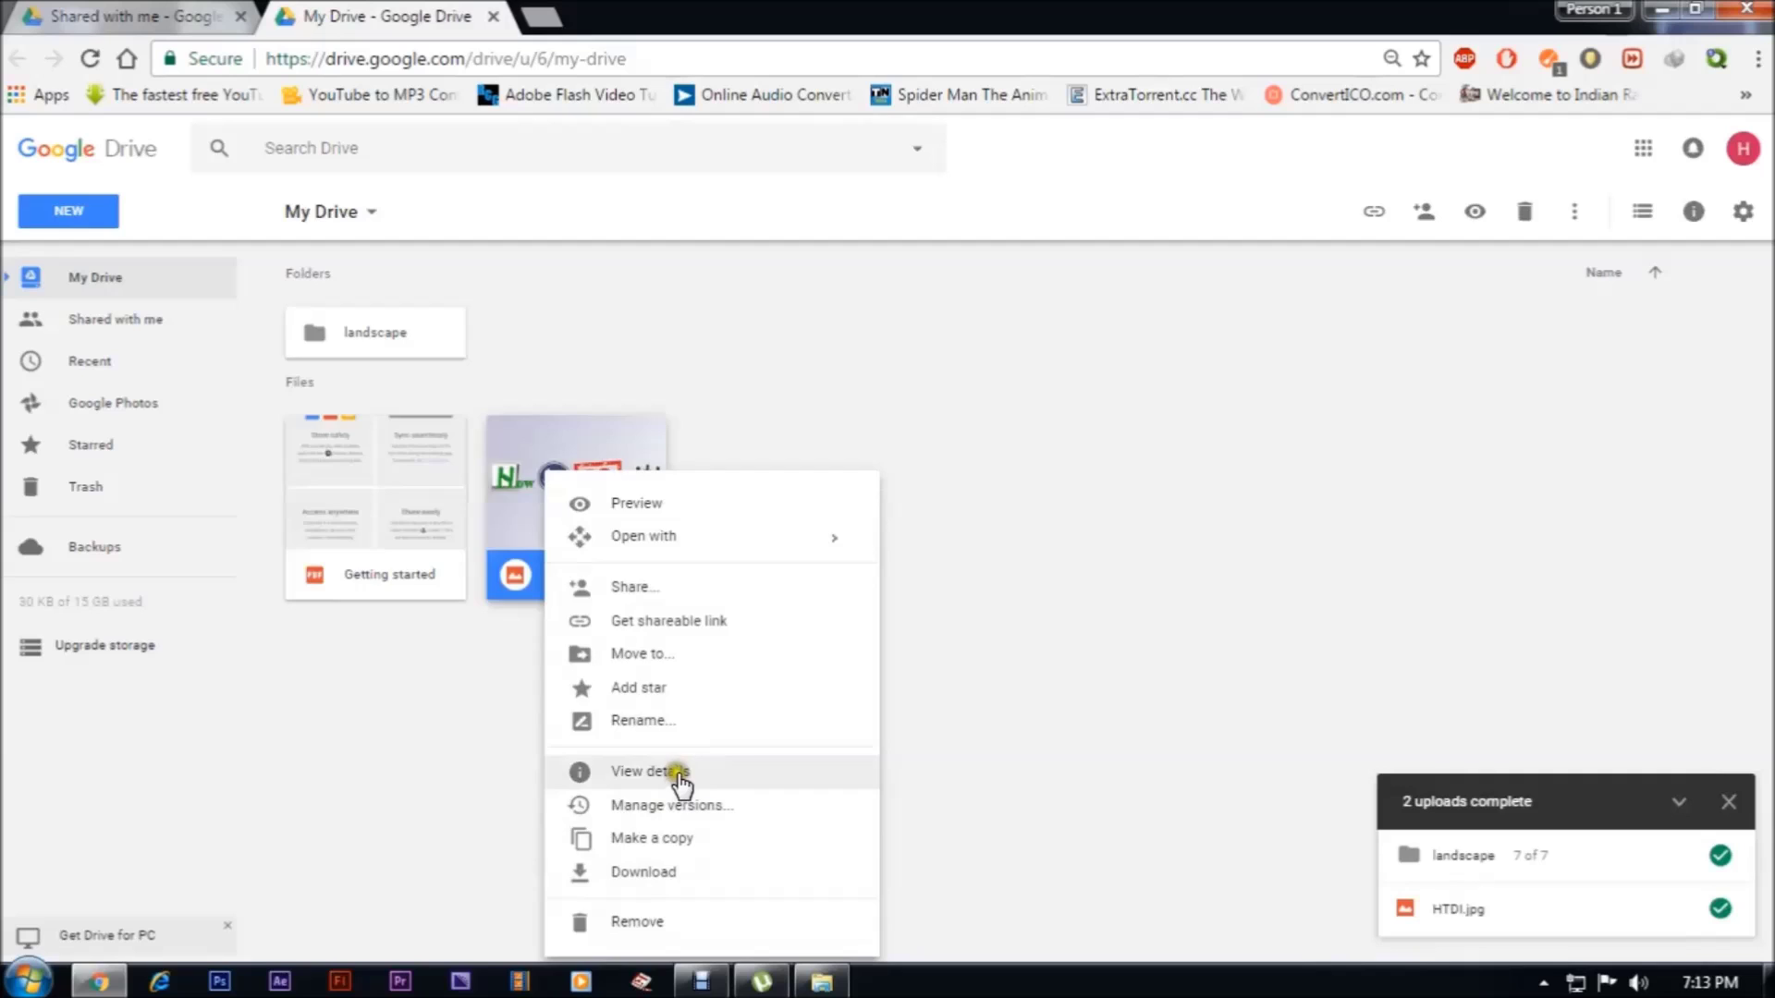
click(679, 772)
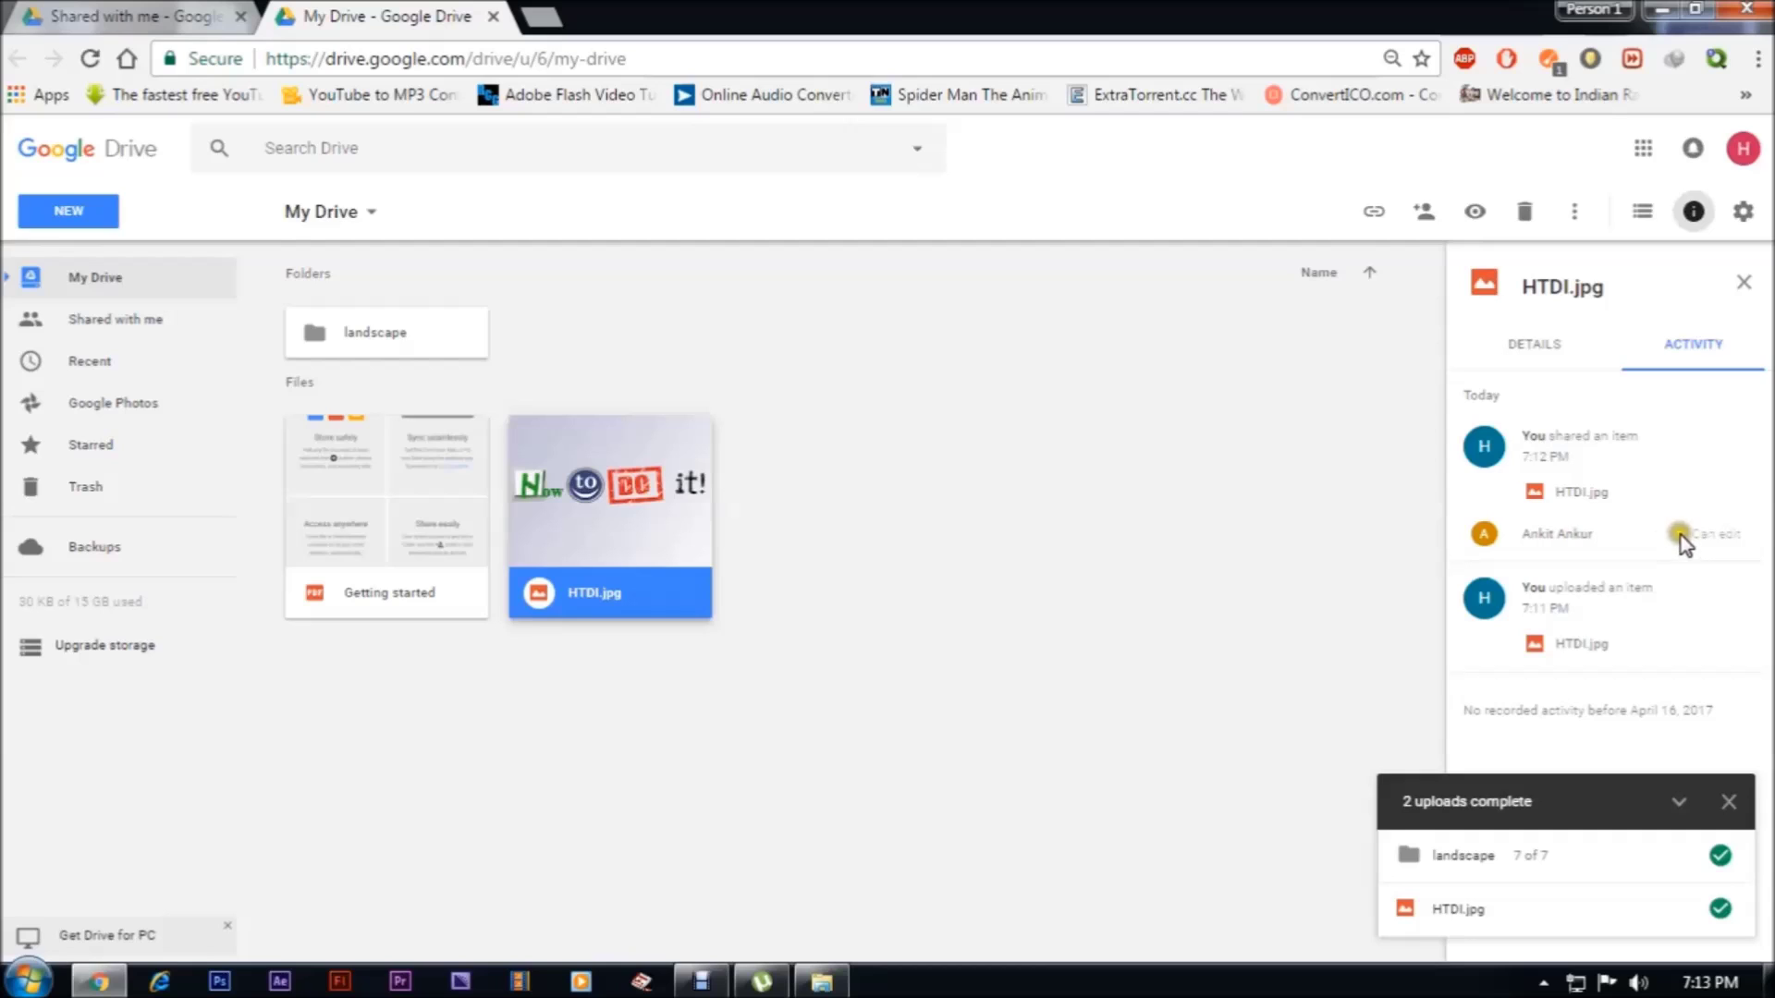
click(1549, 347)
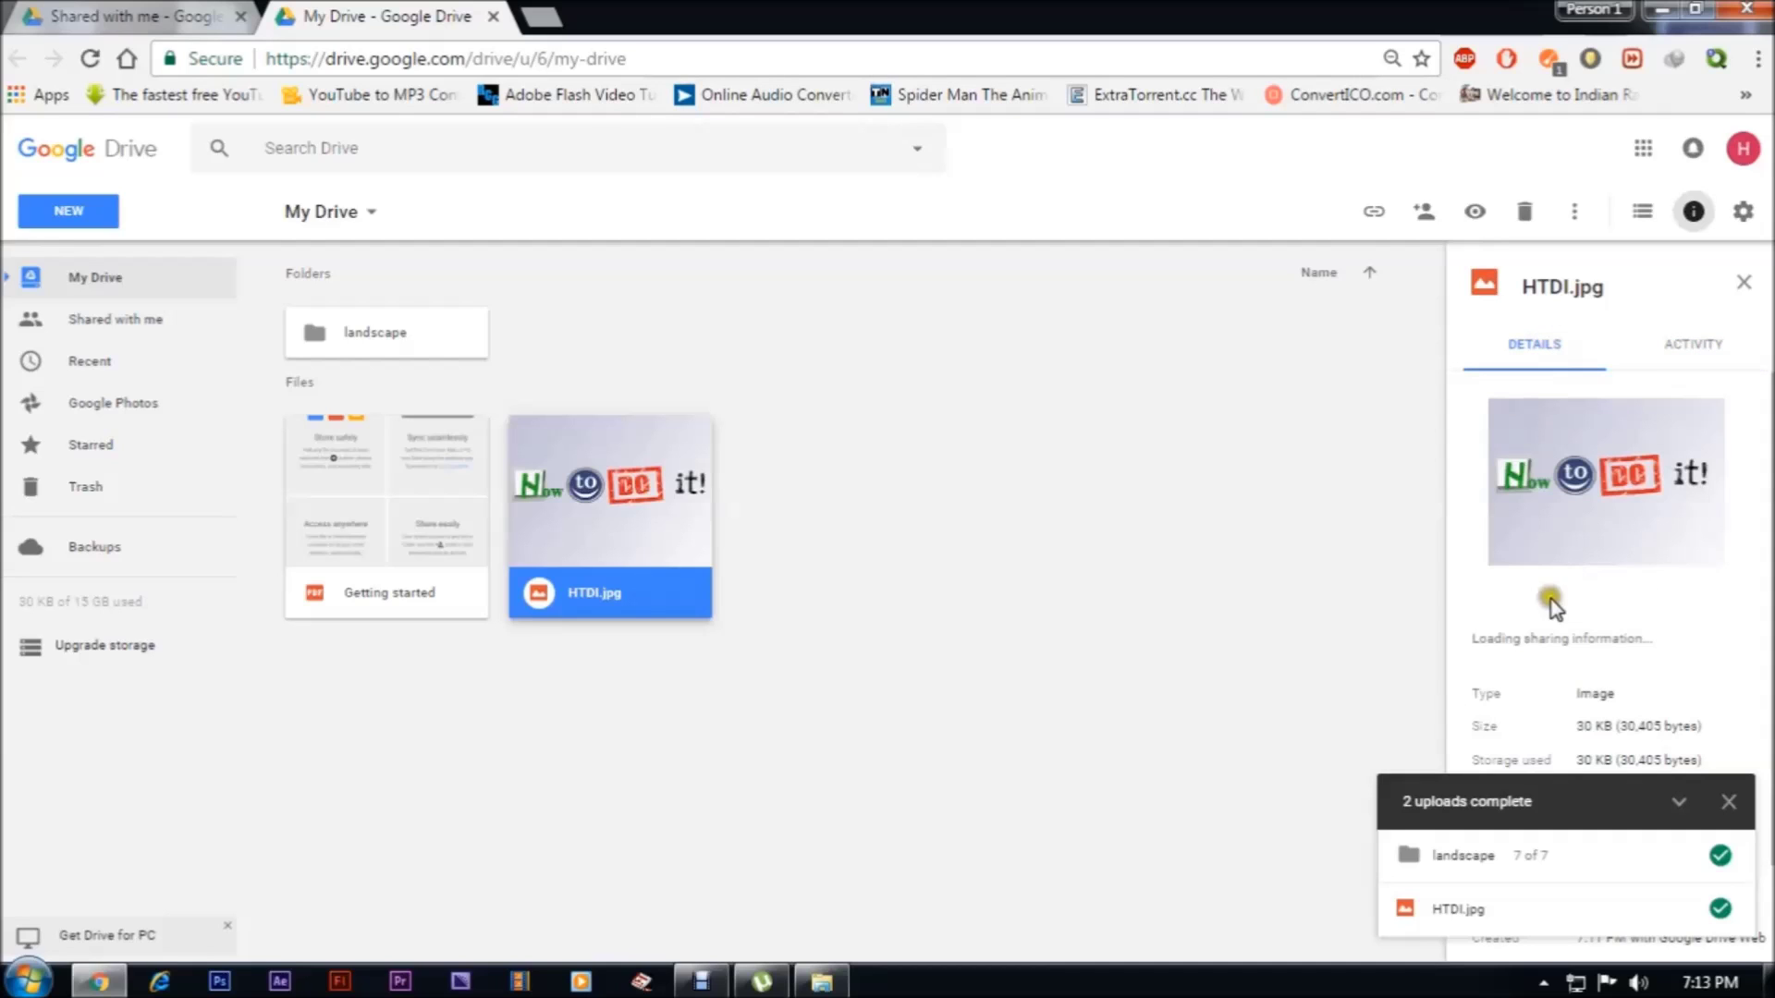
mouse_move(1538, 635)
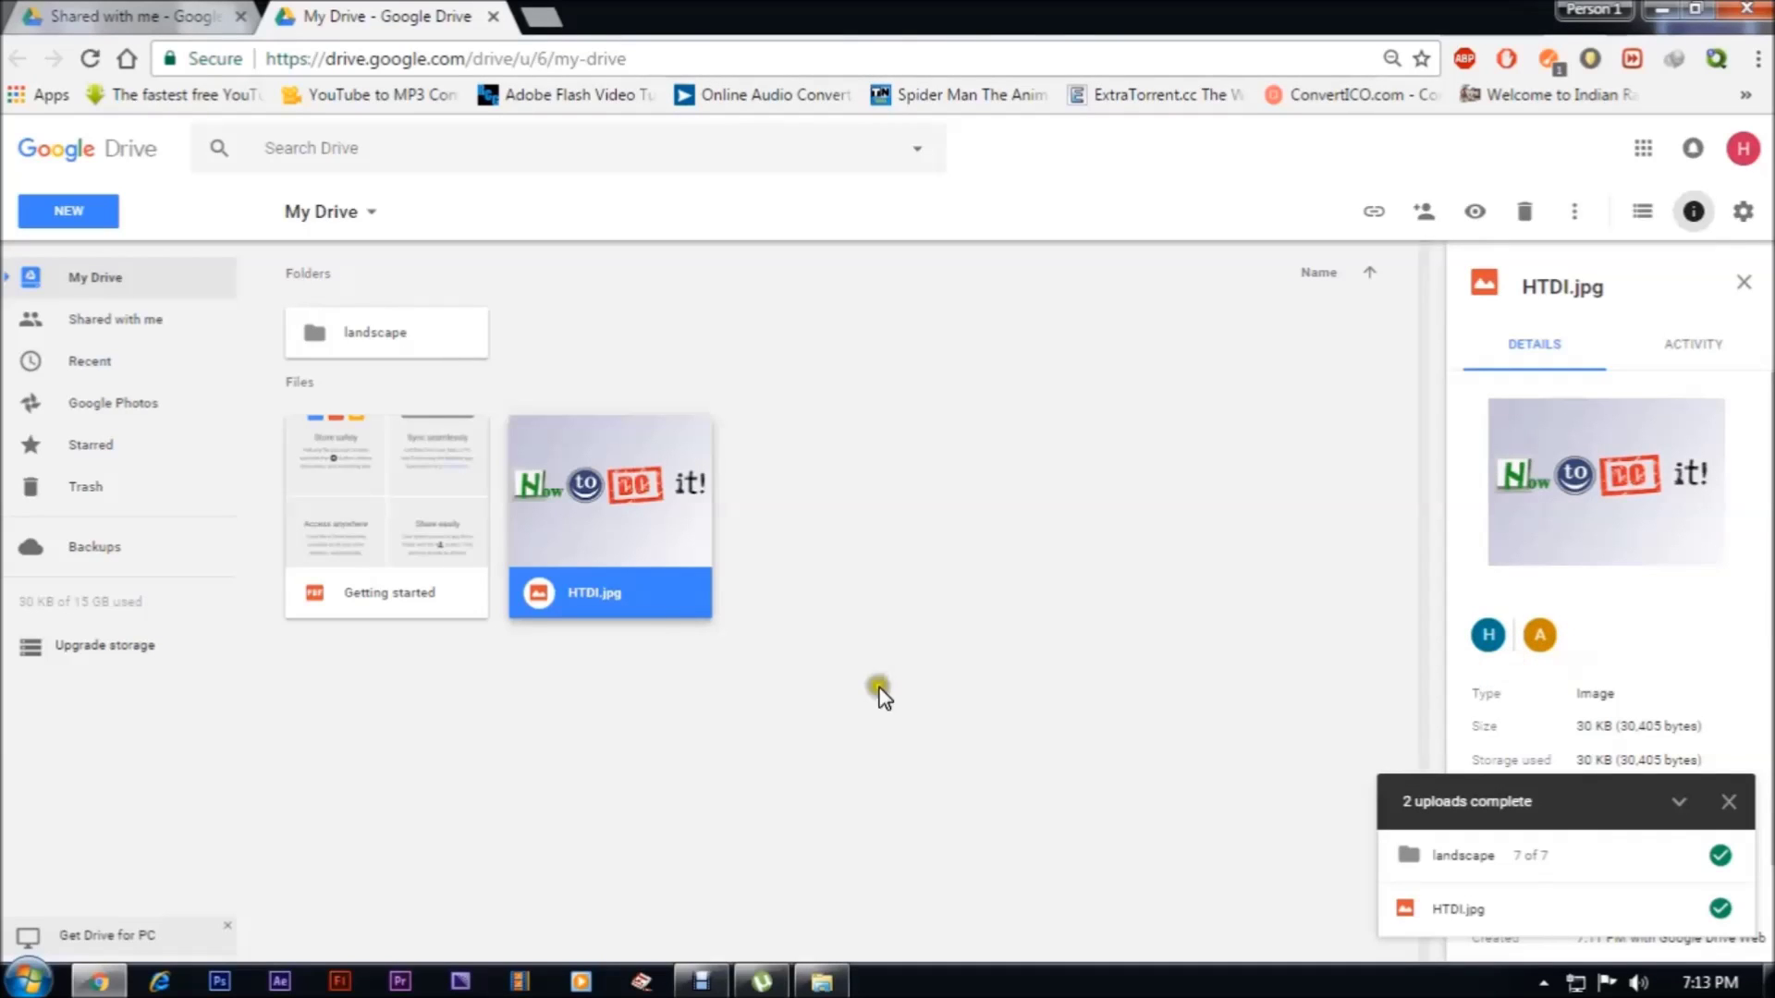
Open the landscape folder to see its seven images, then go back to My Drive
click(321, 344)
double_click(321, 343)
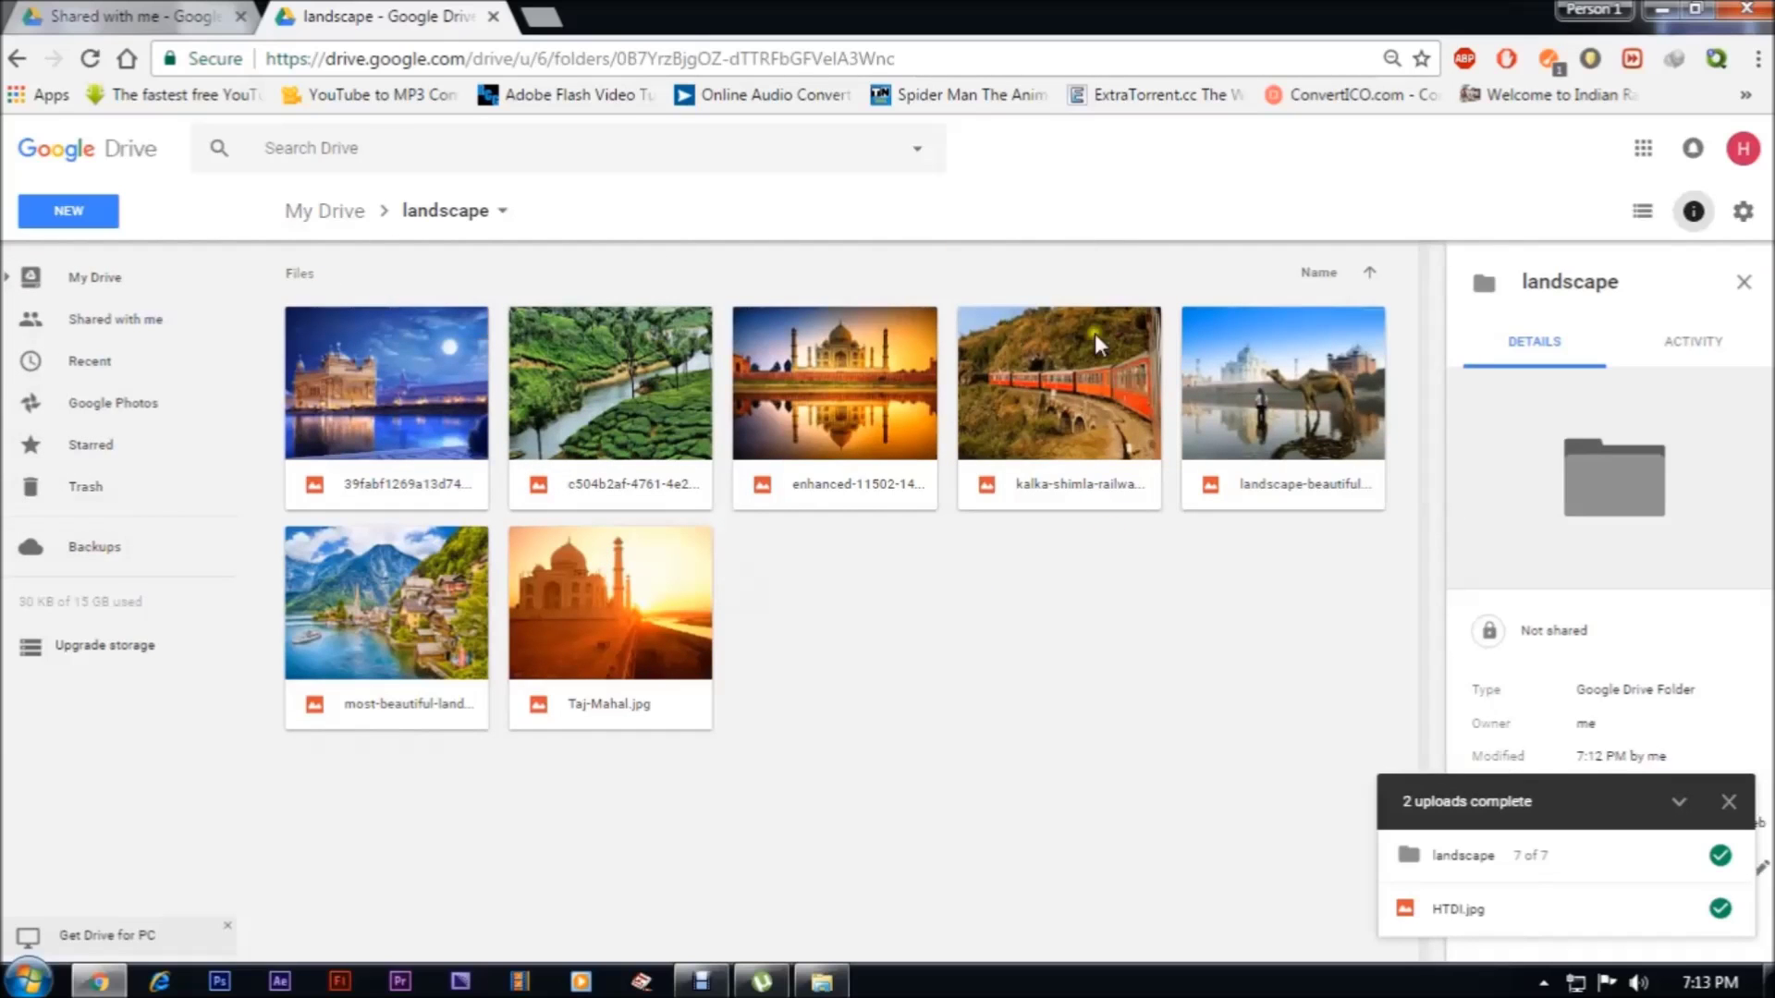
click(337, 211)
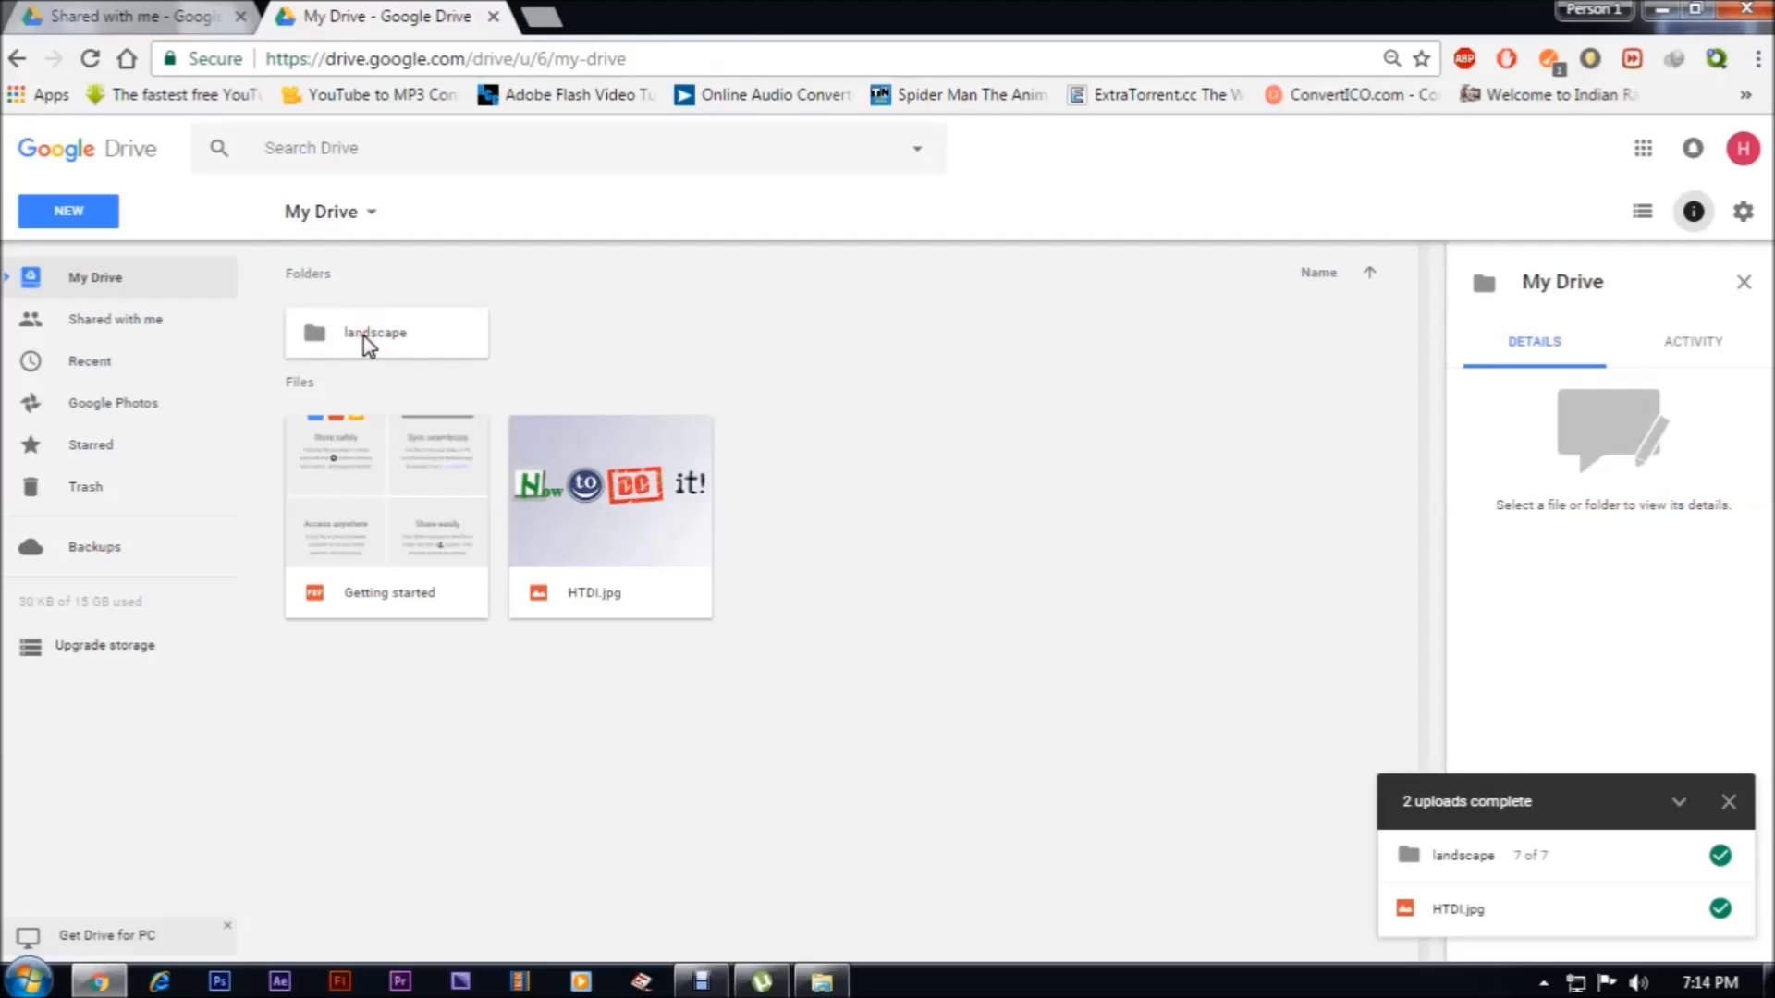
Enter the second account's e-mail in the landscape folder's Share dialog and send the invitation
right_click(364, 335)
click(457, 418)
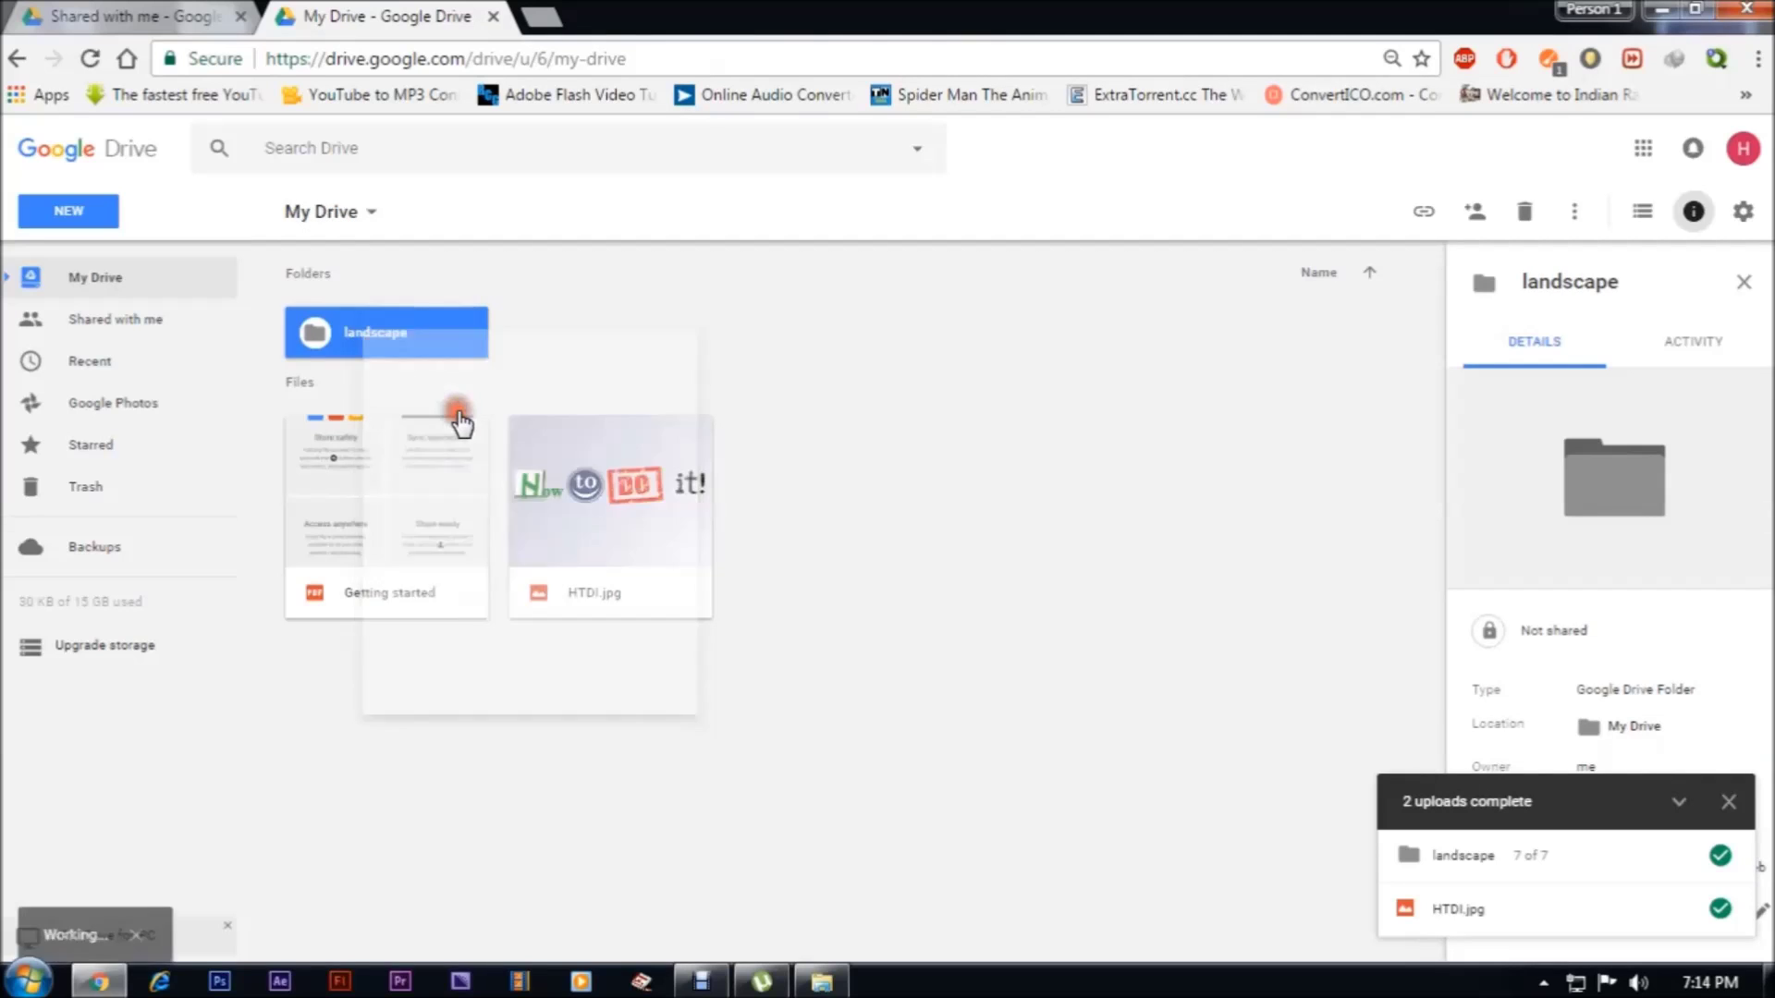
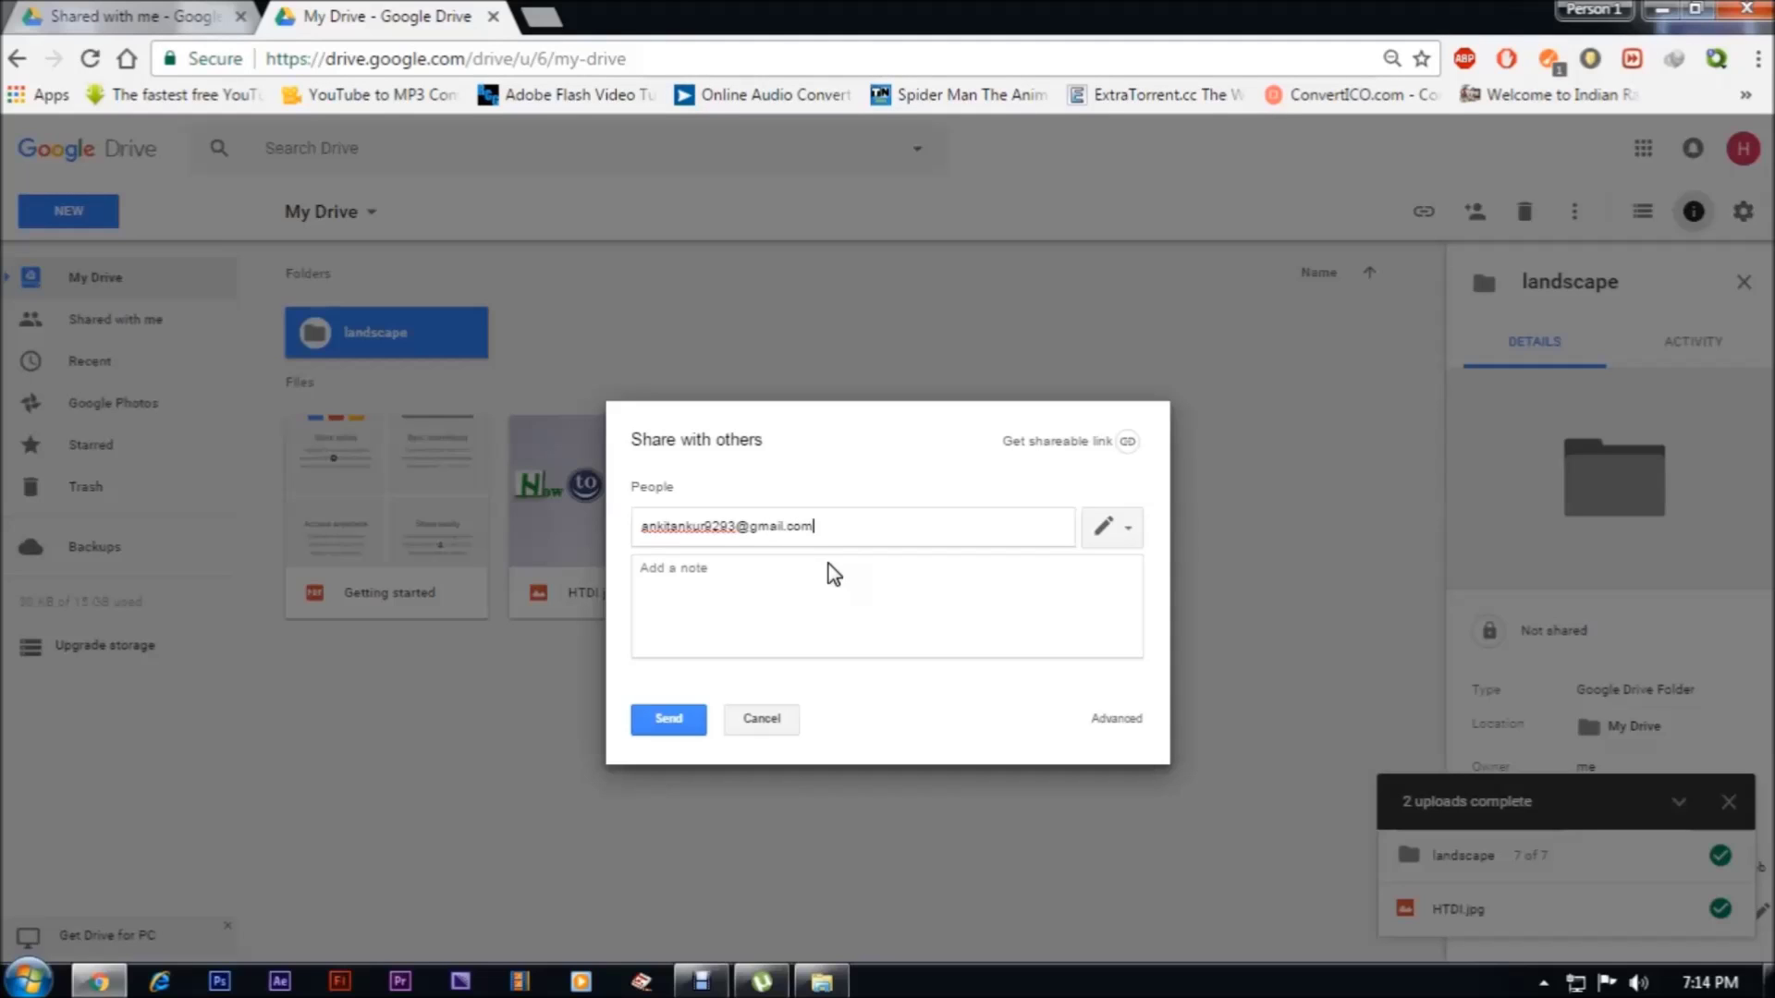
click(666, 727)
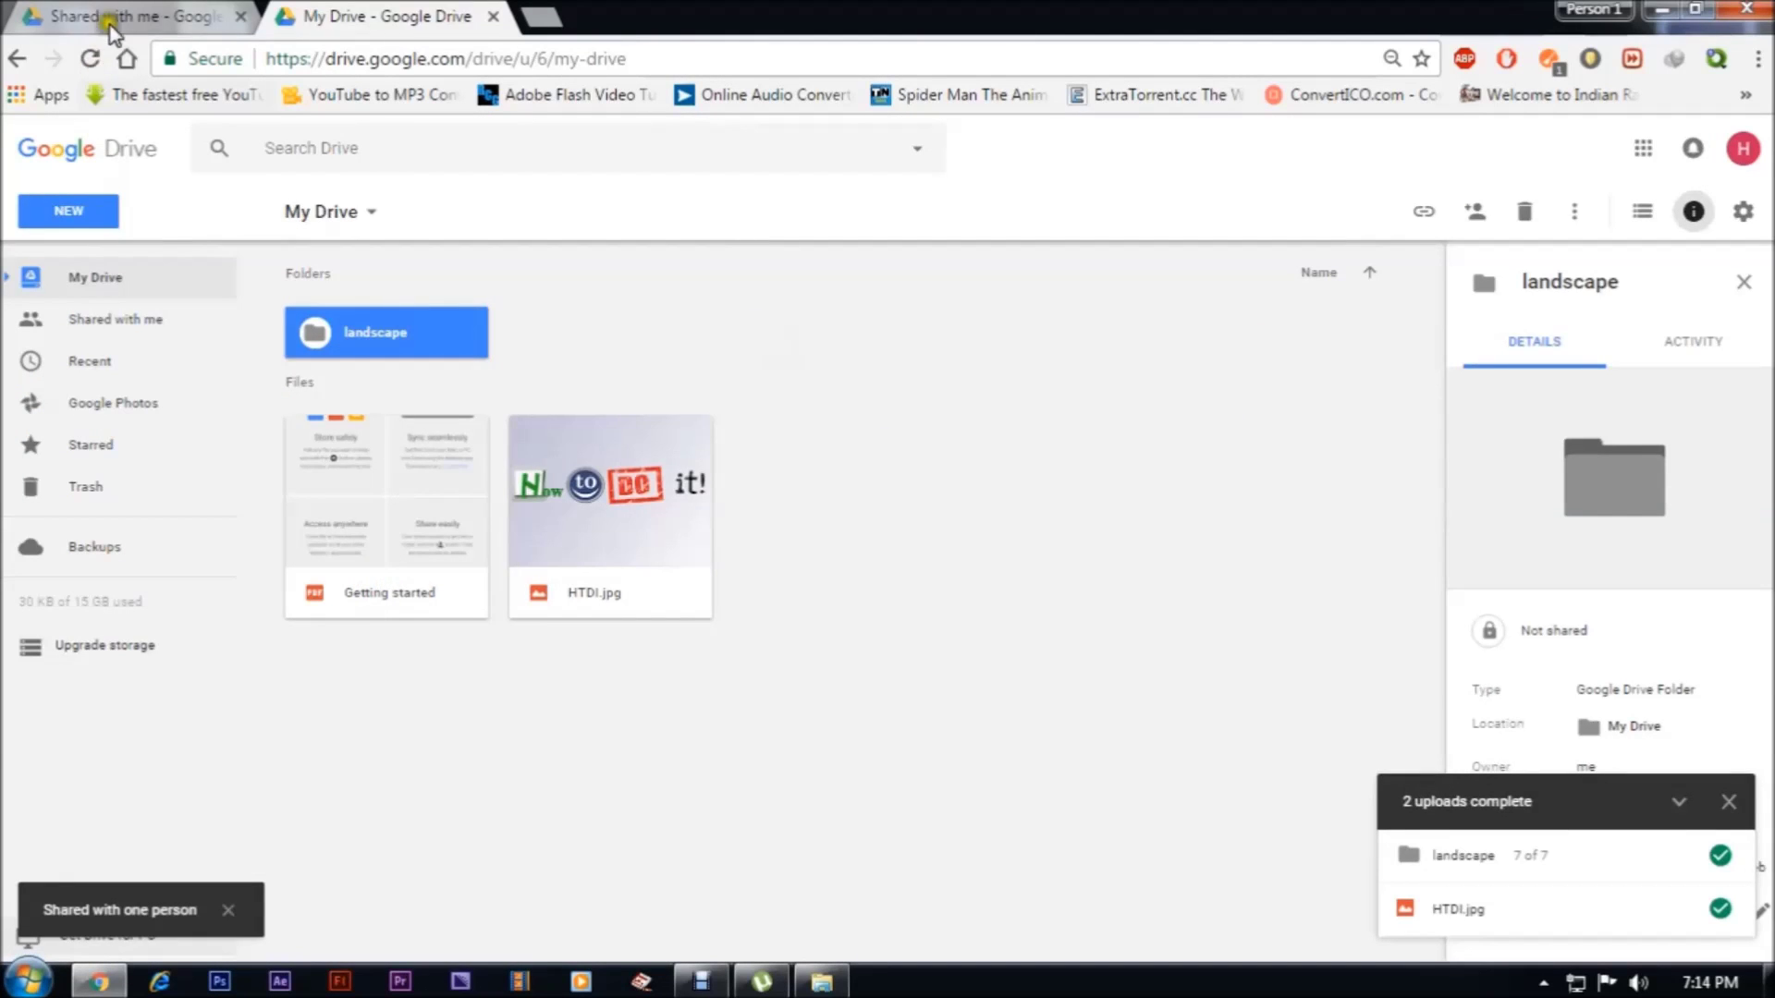
In the recipient's Shared with me, open the landscape folder's seven images, then return to the owner's tab
click(111, 16)
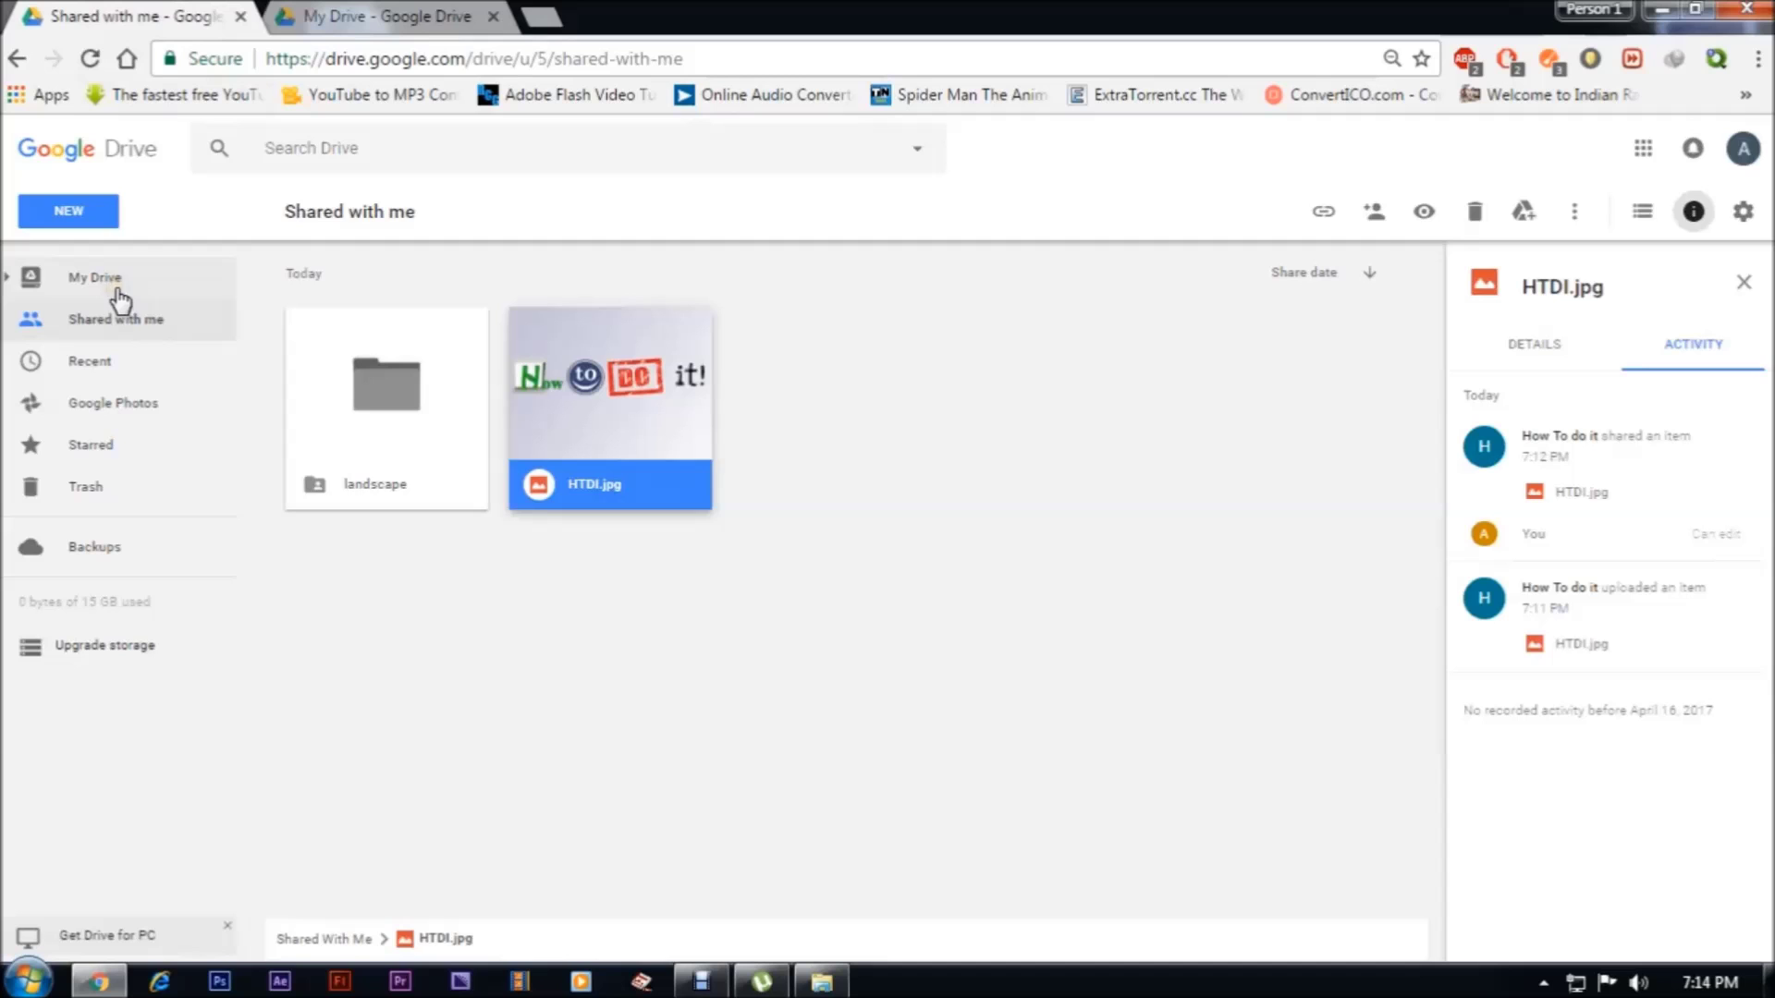
double_click(390, 402)
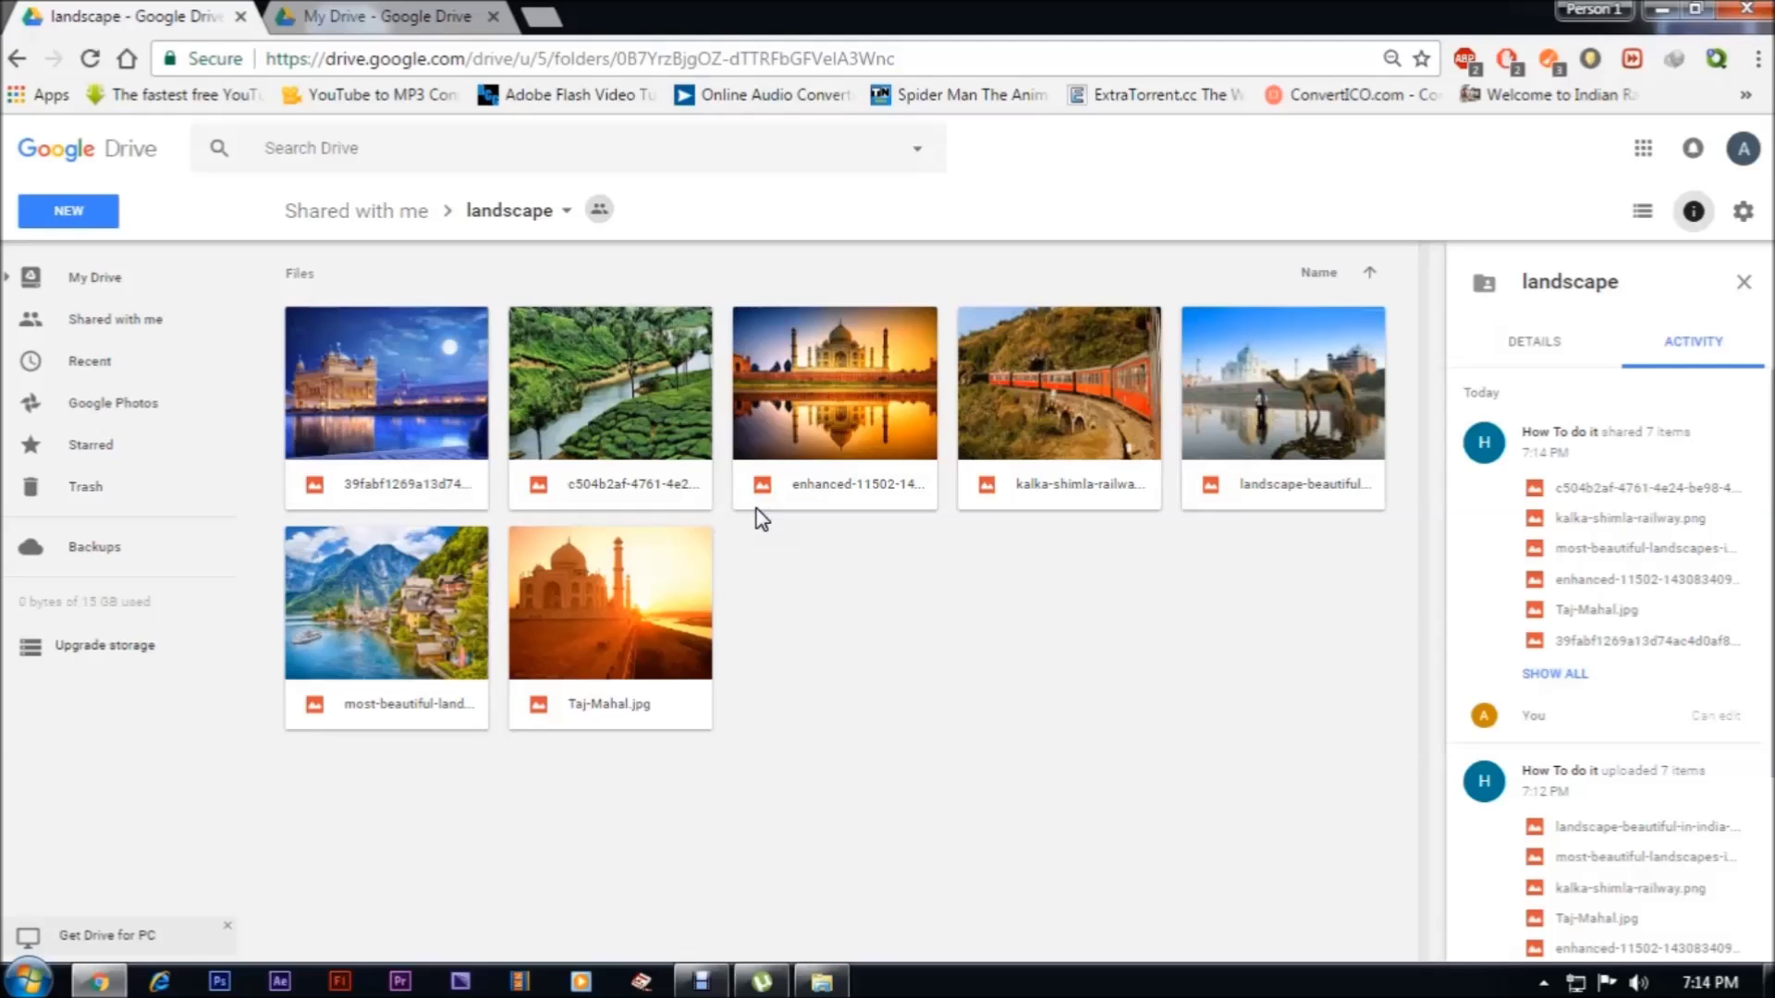
click(406, 16)
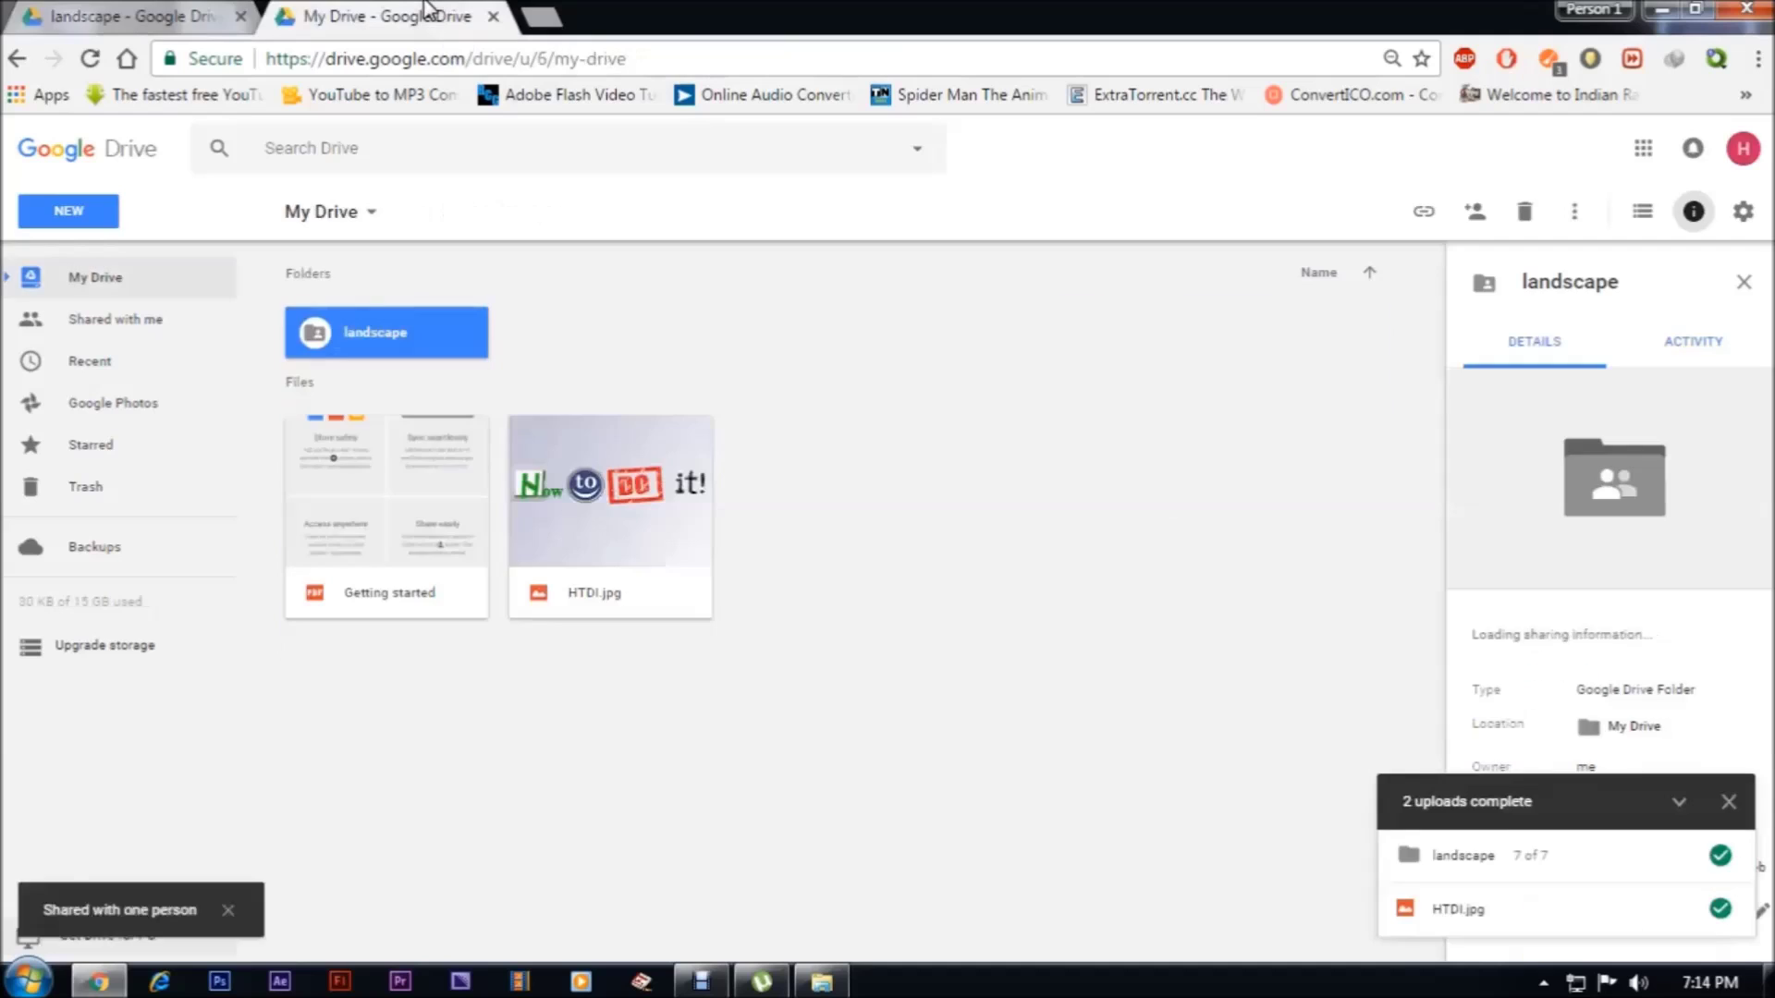
Deselect the landscape folder and bring the Debut Video Capture window to the front
click(597, 296)
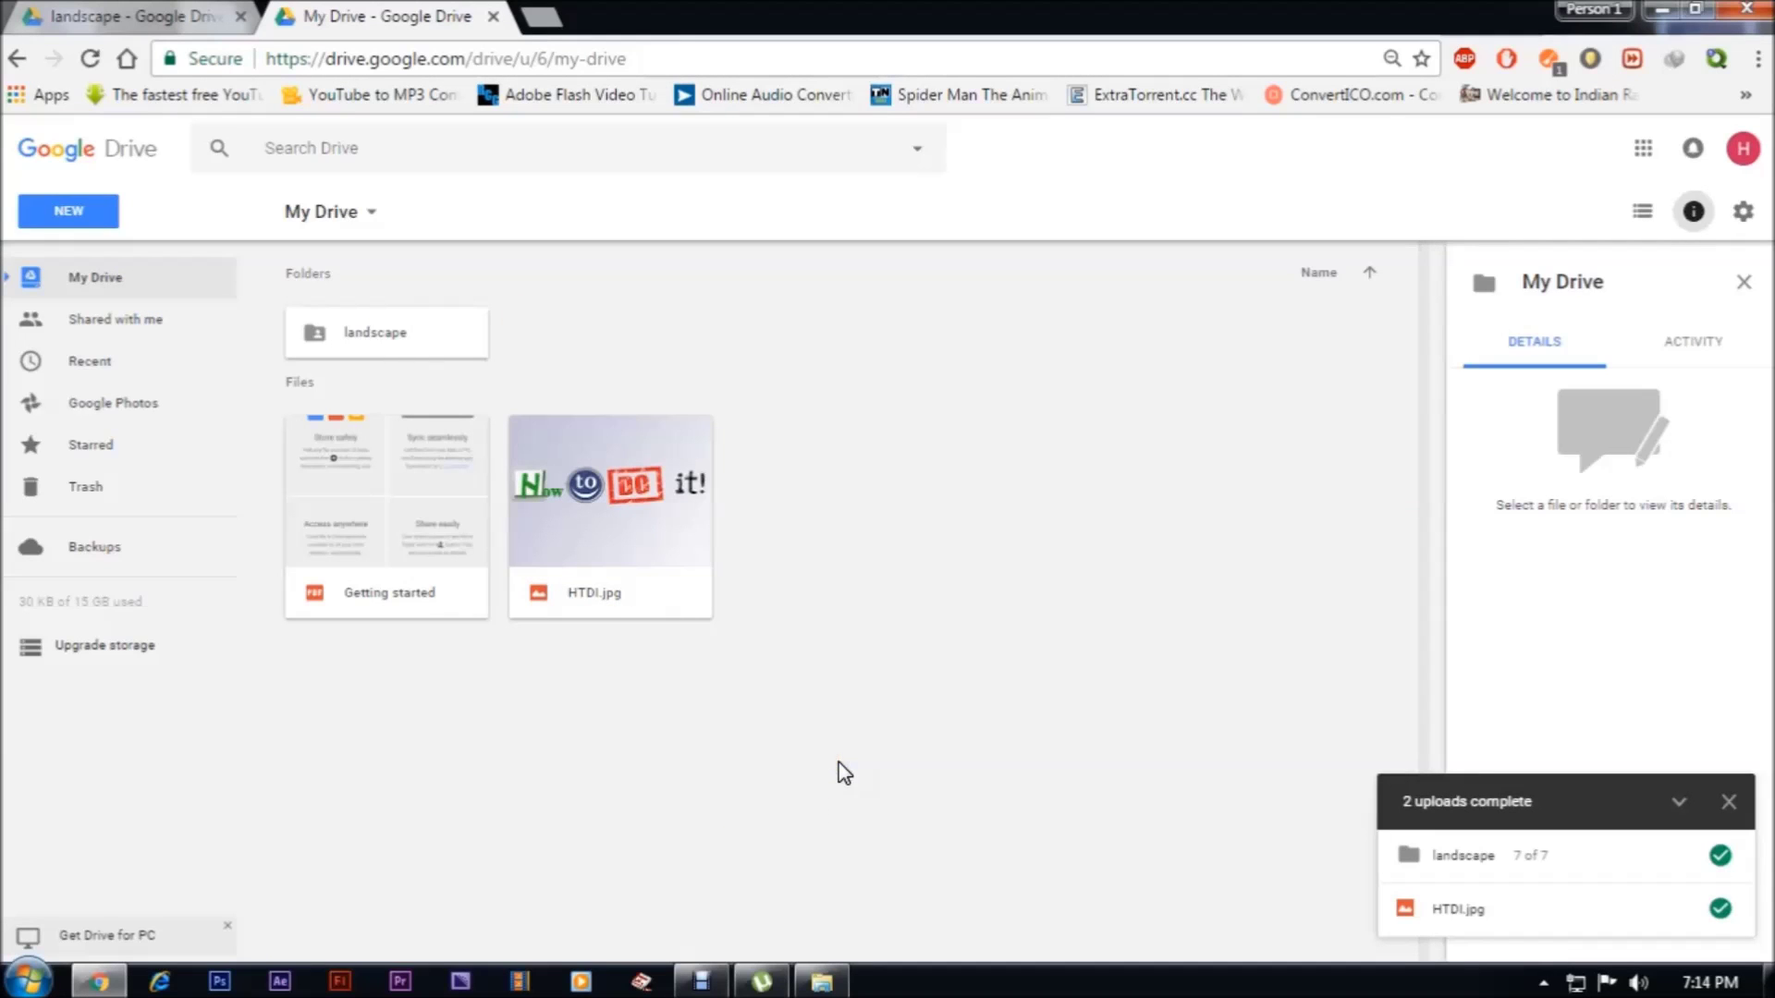
click(701, 981)
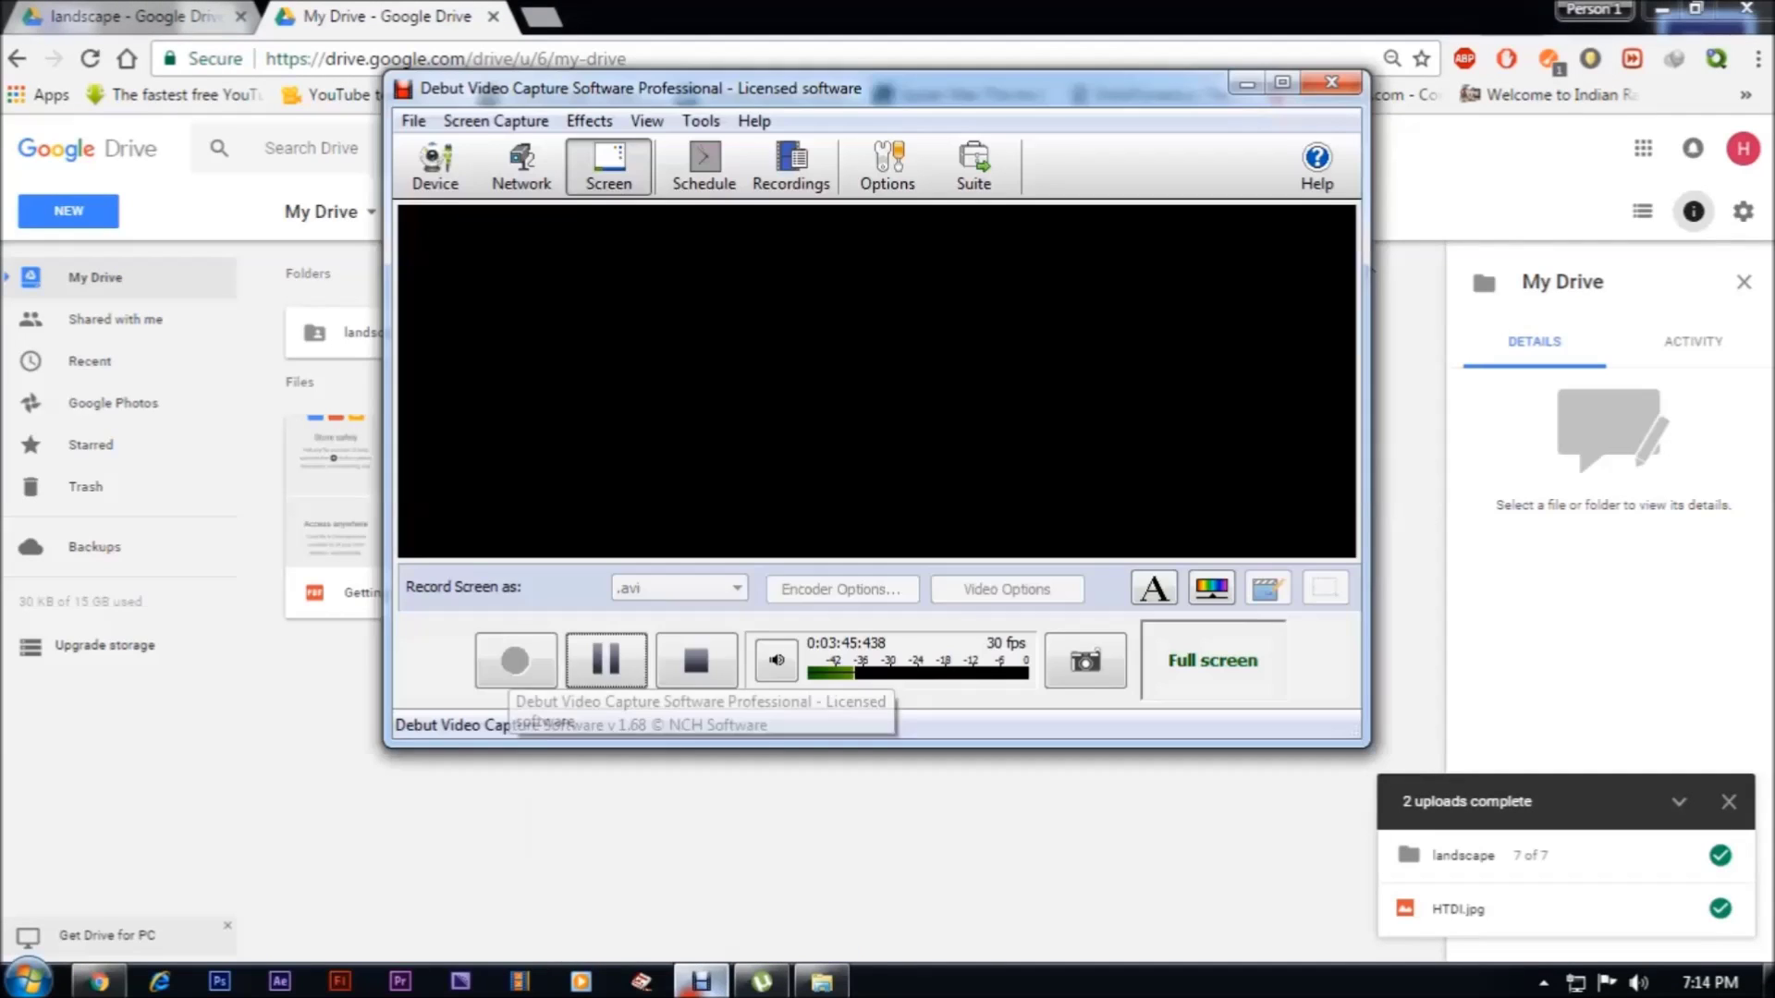